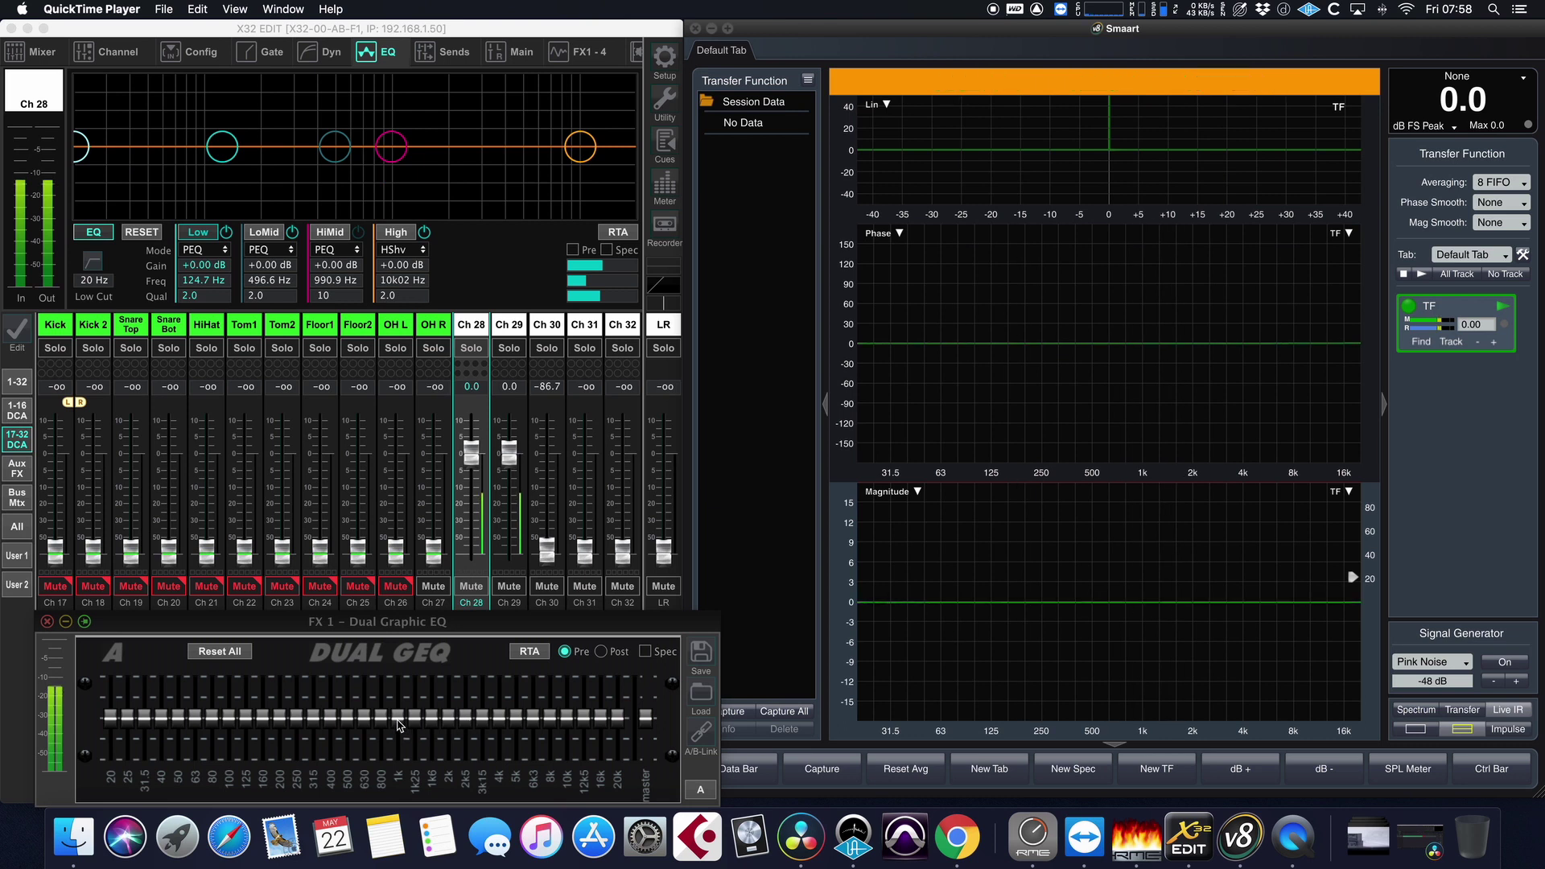
- Pull the Dual GEQ 1k fader down to about -15 dB, creating a deep 1 kHz notch
mouse_move(397, 716)
mouse_down()
mouse_move(403, 760)
mouse_move(403, 723)
mouse_up()
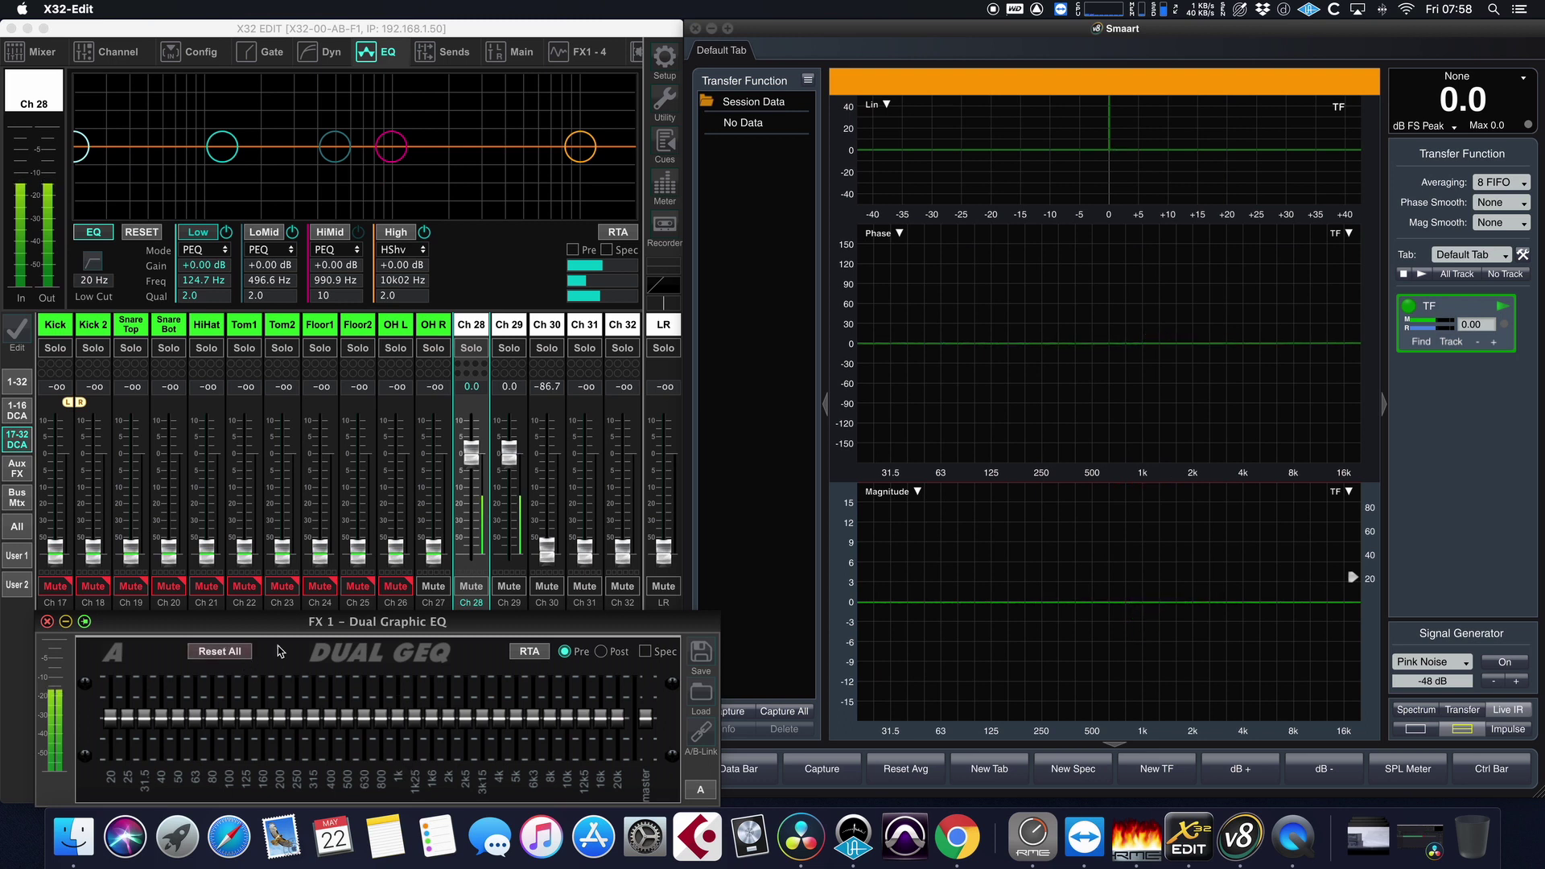
mouse_move(463, 708)
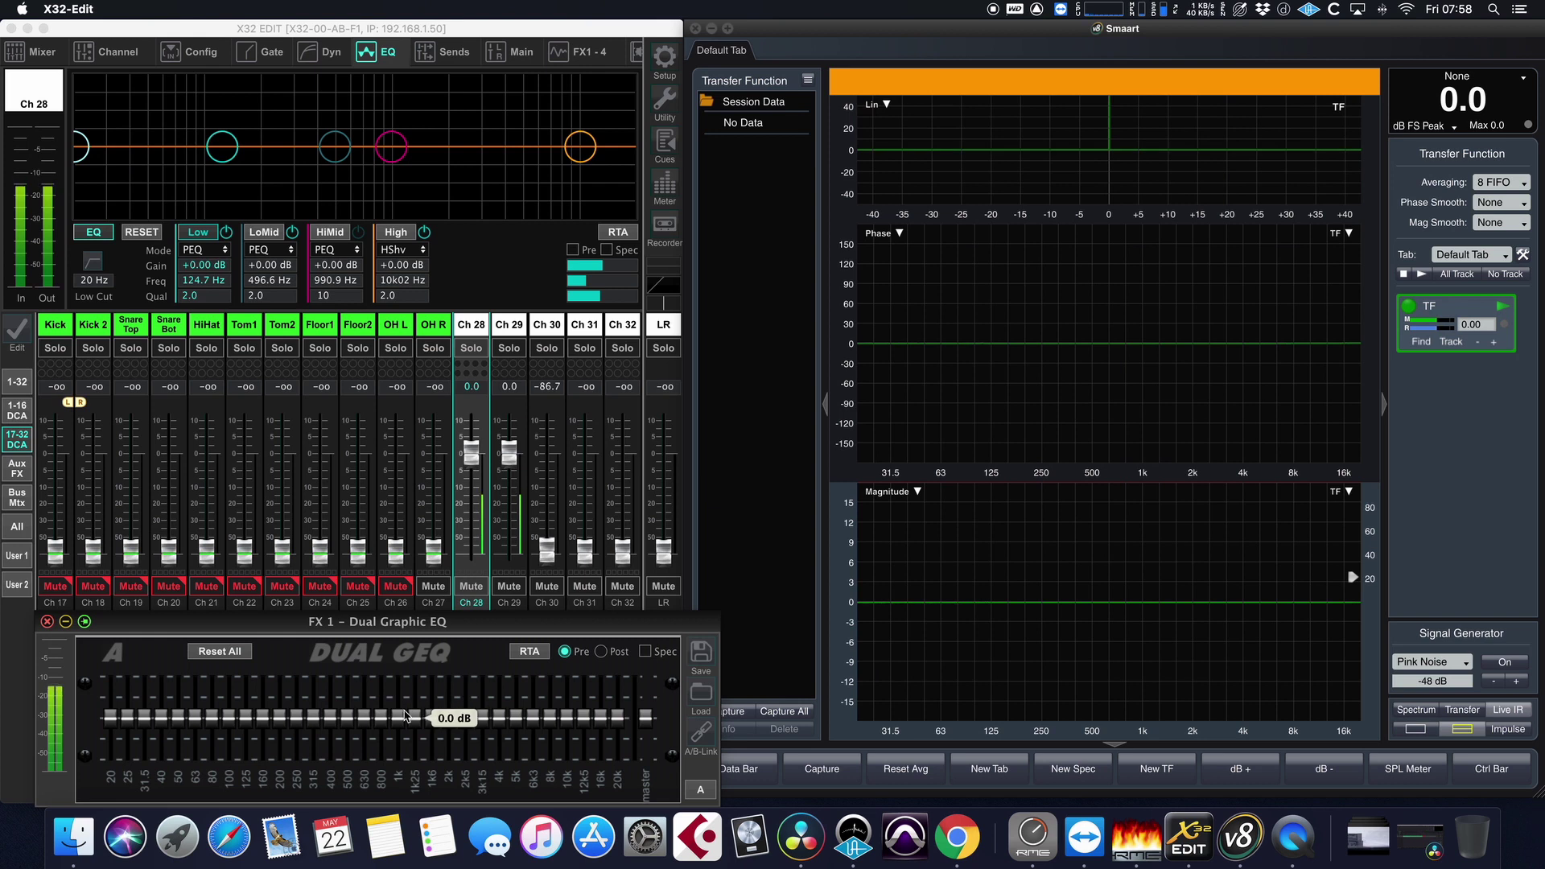
drag(397, 720, 399, 789)
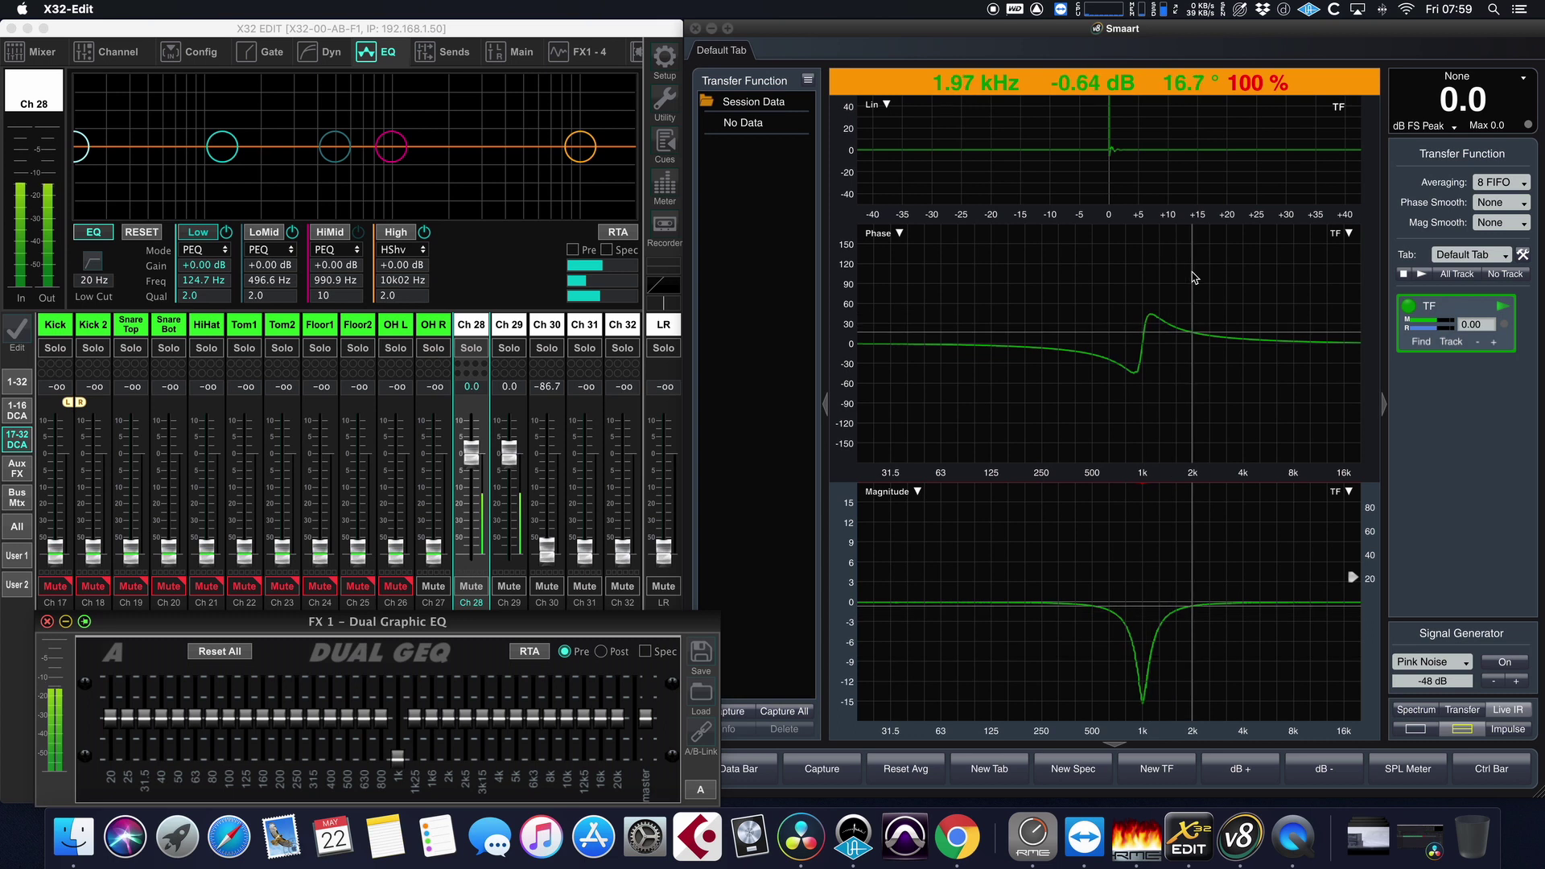
- Capture the notch in Smaart as trace 'geq 1k -15db', then reset the Dual GEQ to flat
click(1177, 50)
key(space)
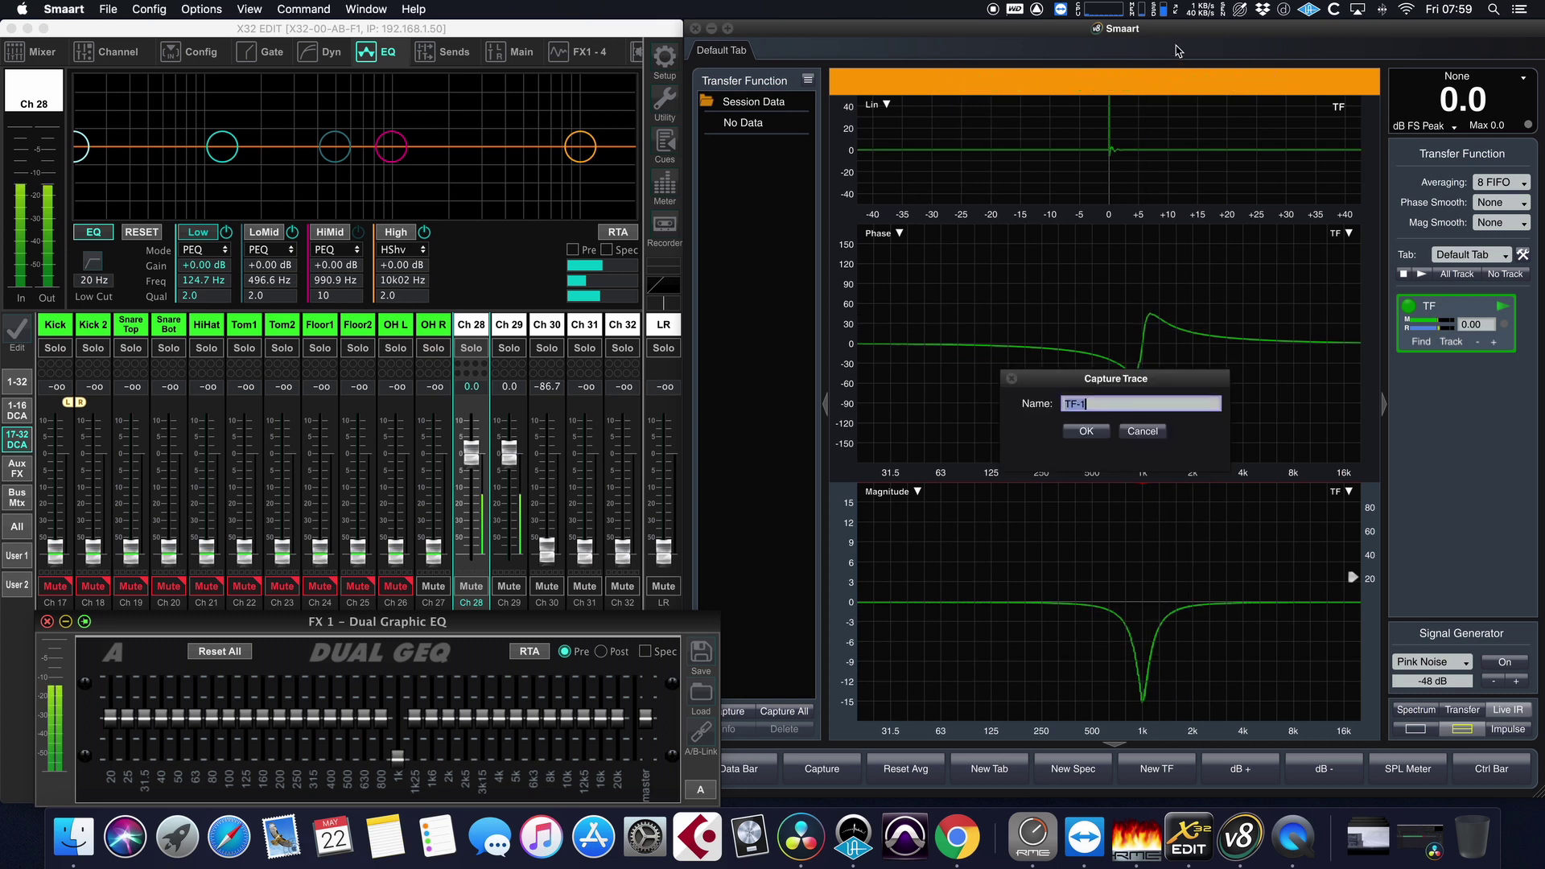
text(geq 1k)
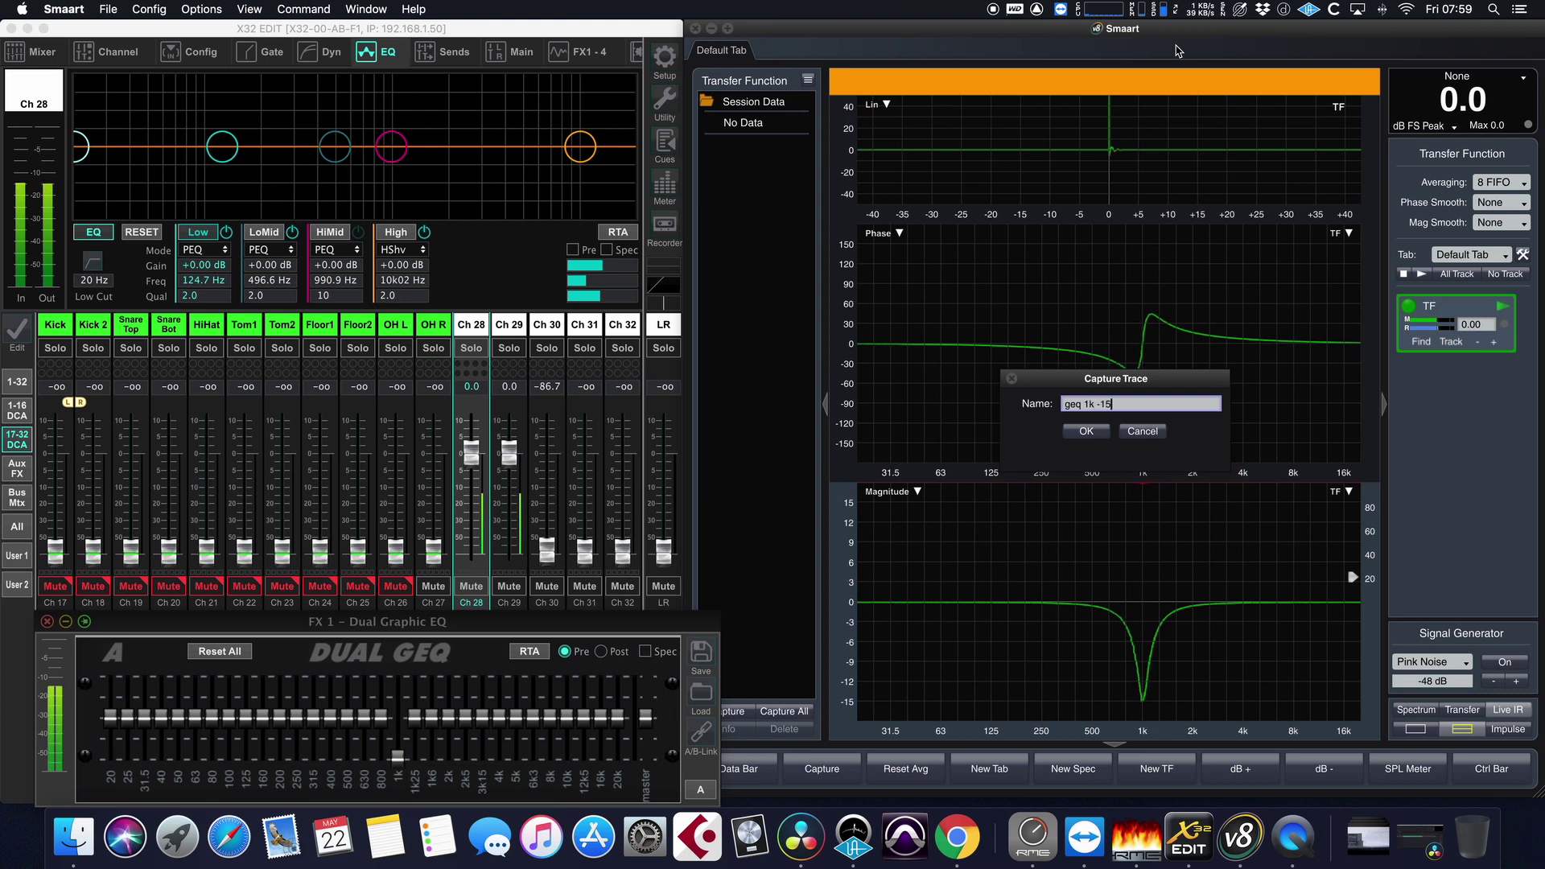
text( -15db)
key(Return)
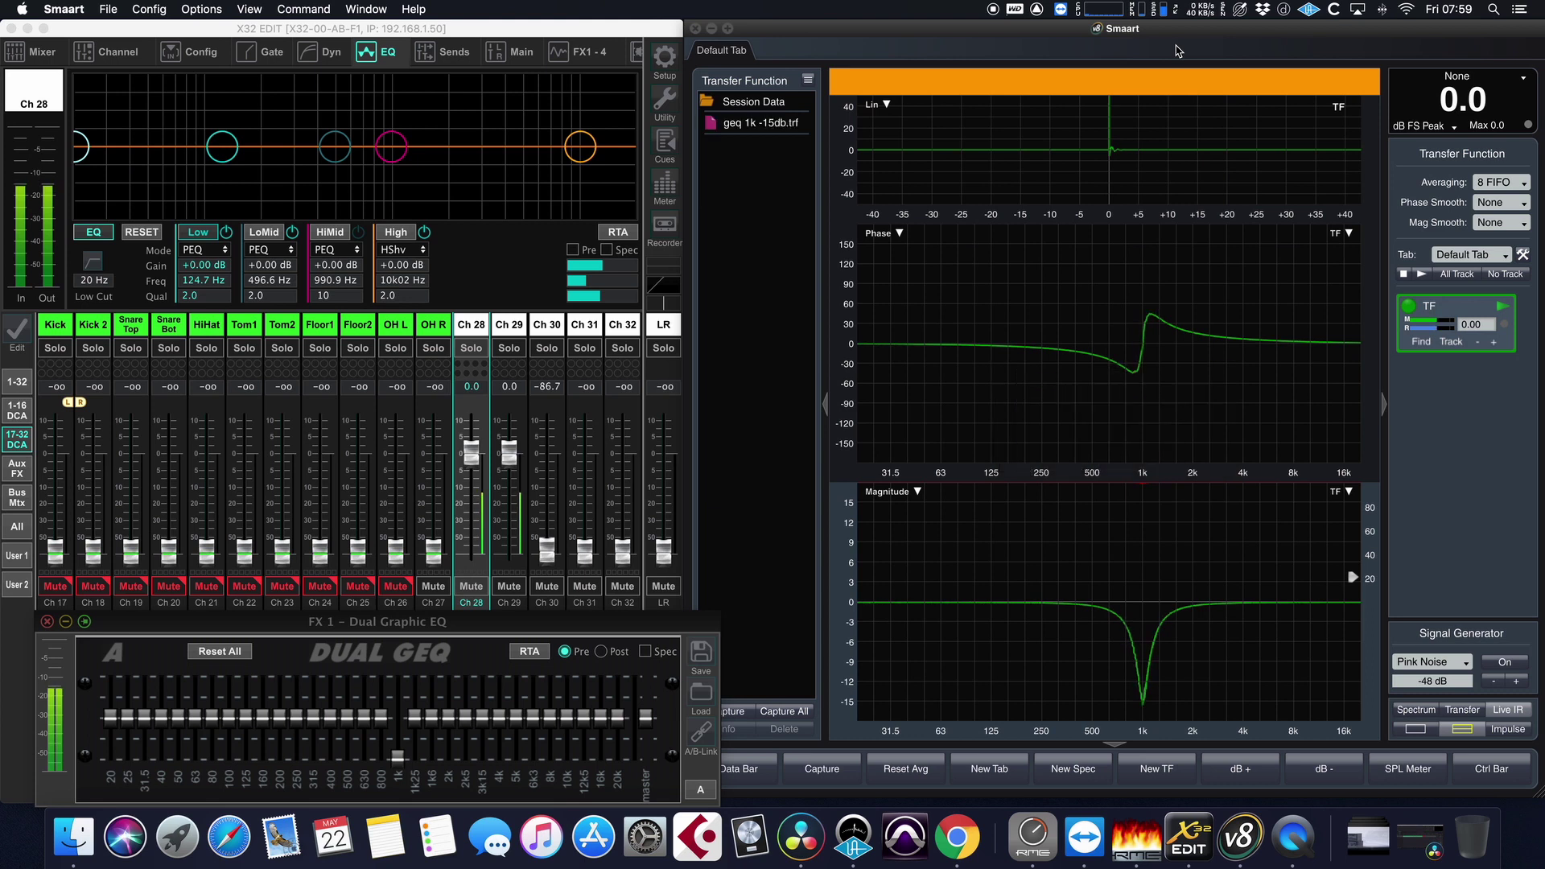
click(232, 653)
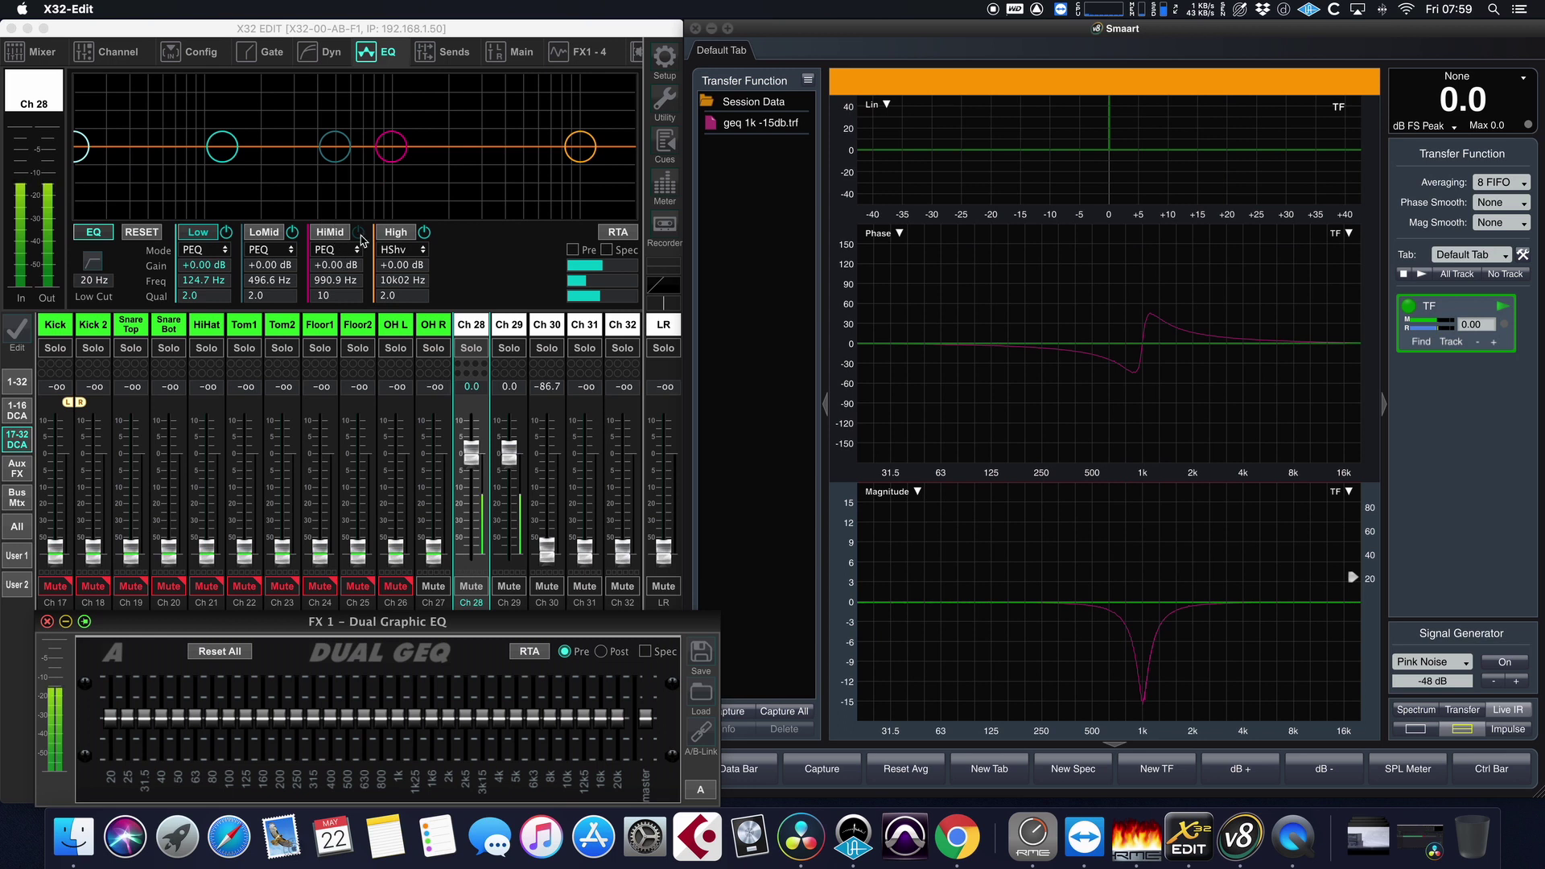
- Set the HiMid band to Q 10 at 990.9 Hz and switch it on at -15 dB
double_click(337, 296)
click(350, 297)
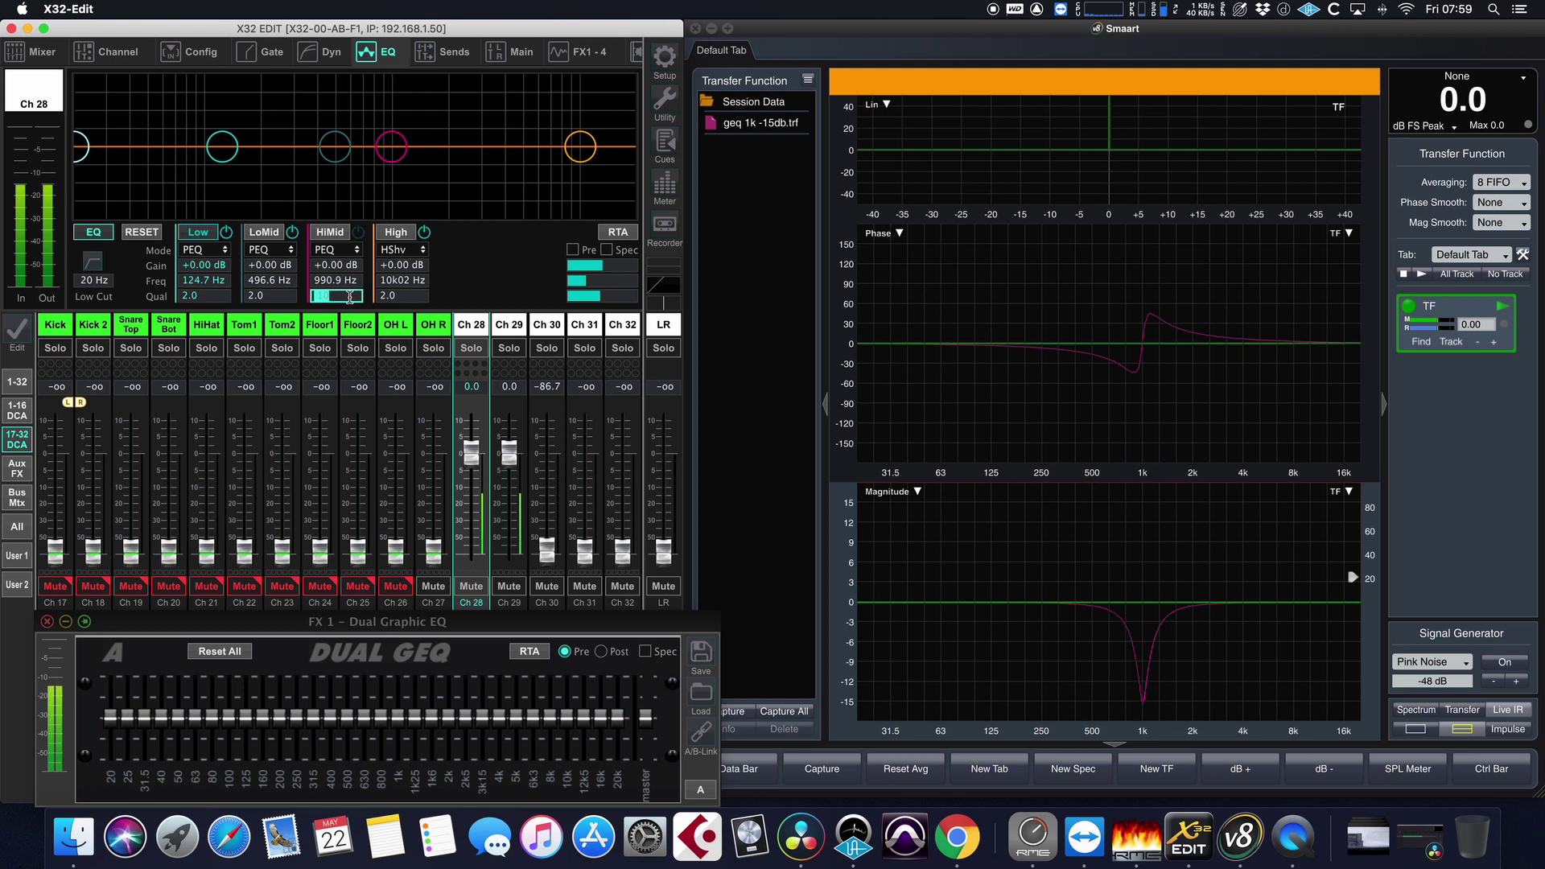
double_click(333, 280)
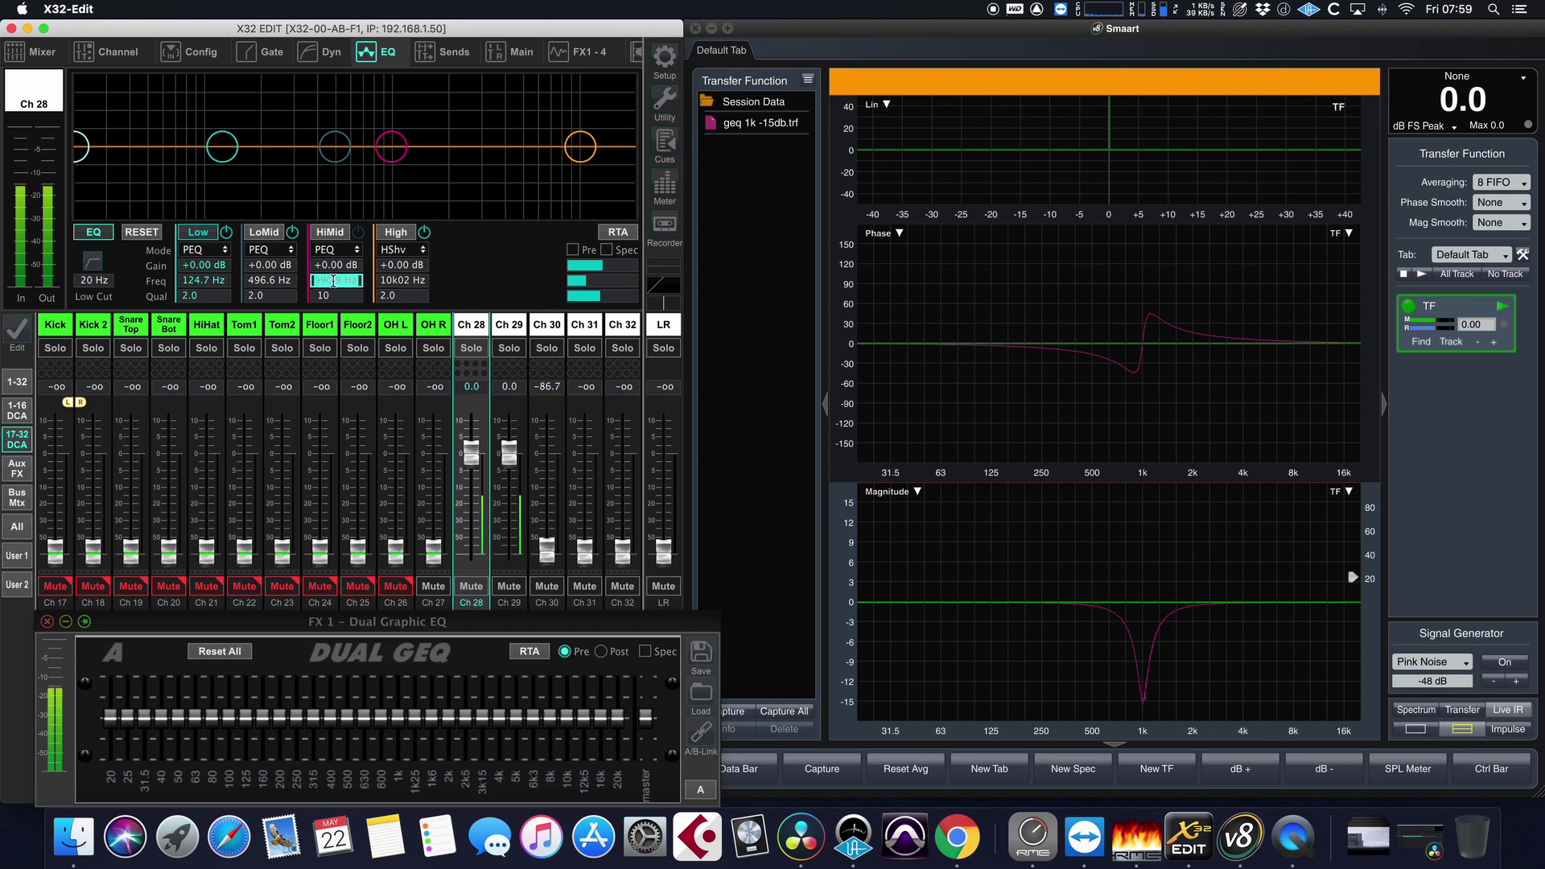
click(359, 233)
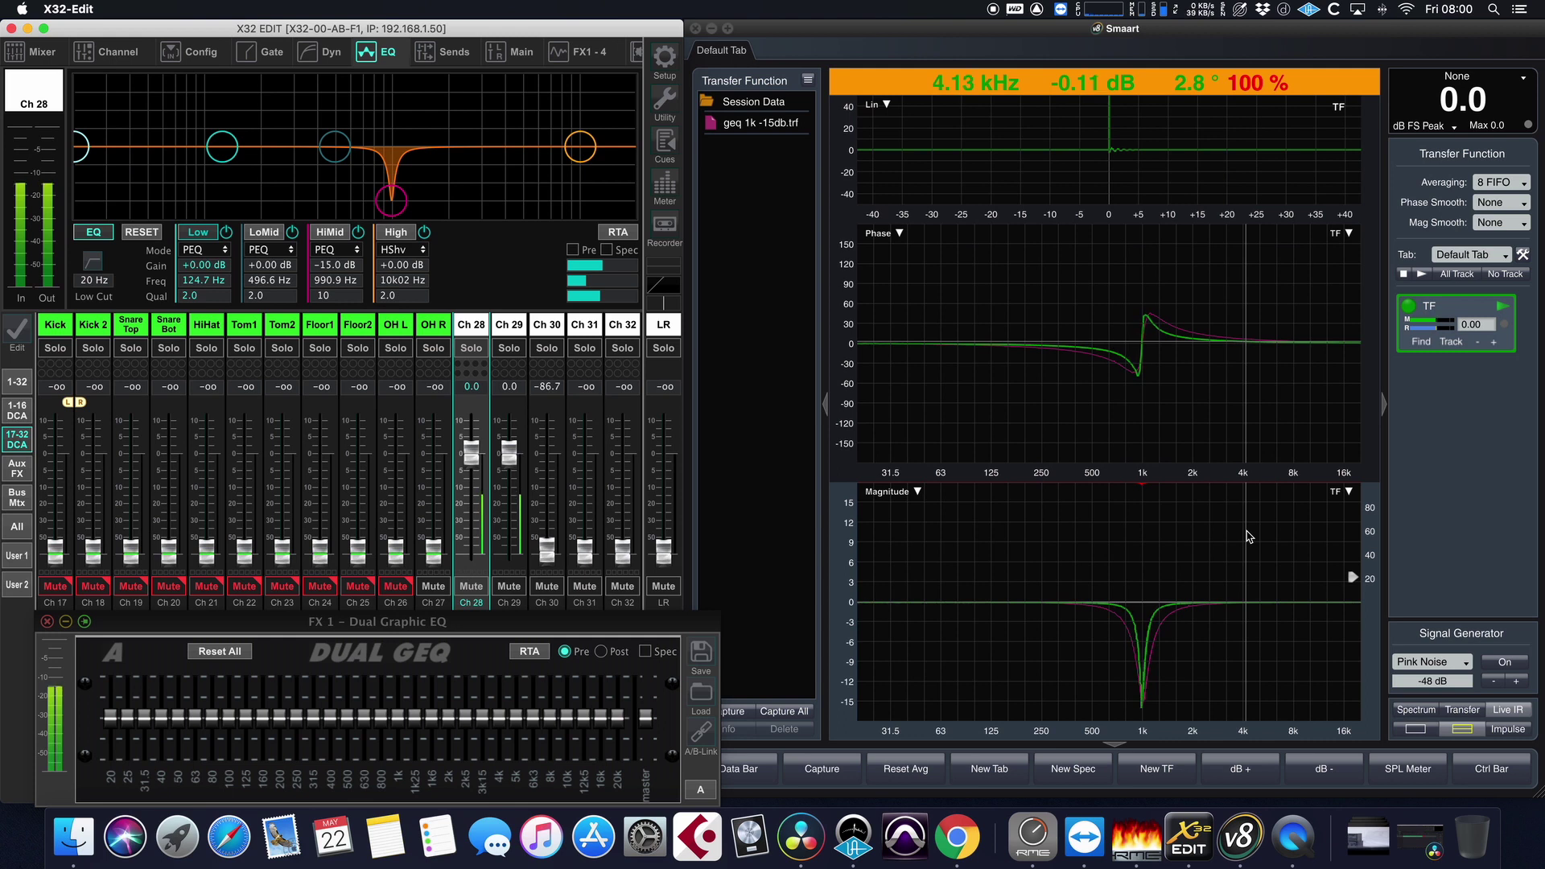
click(1248, 536)
- Save the parametric notch as trace 'peq 1k -15db' and switch the HiMid band off
key(space)
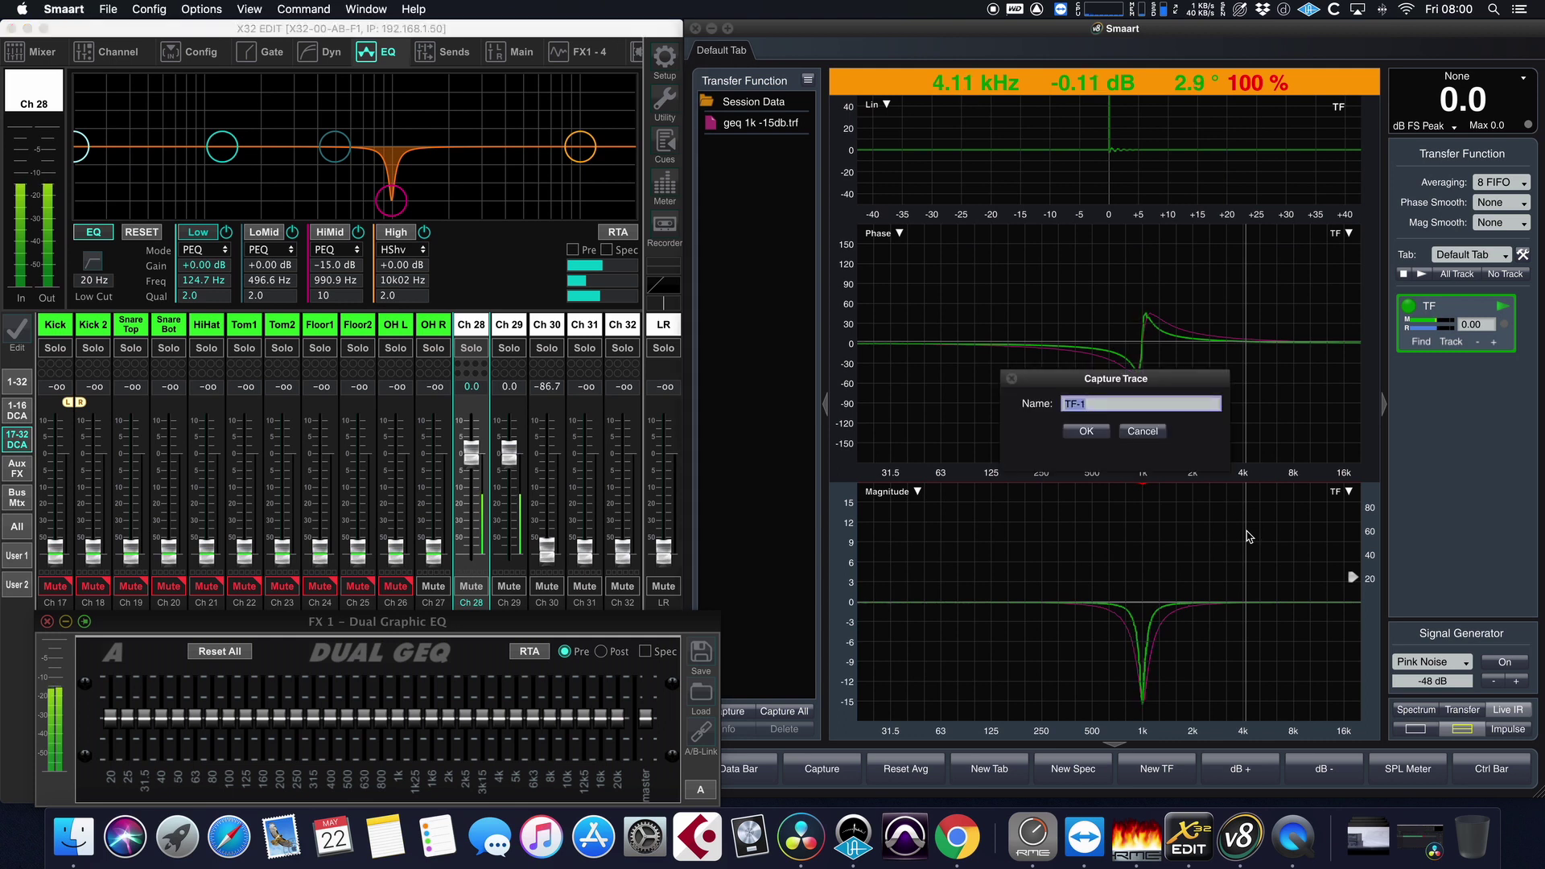
text(peq 1k -15db)
key(Return)
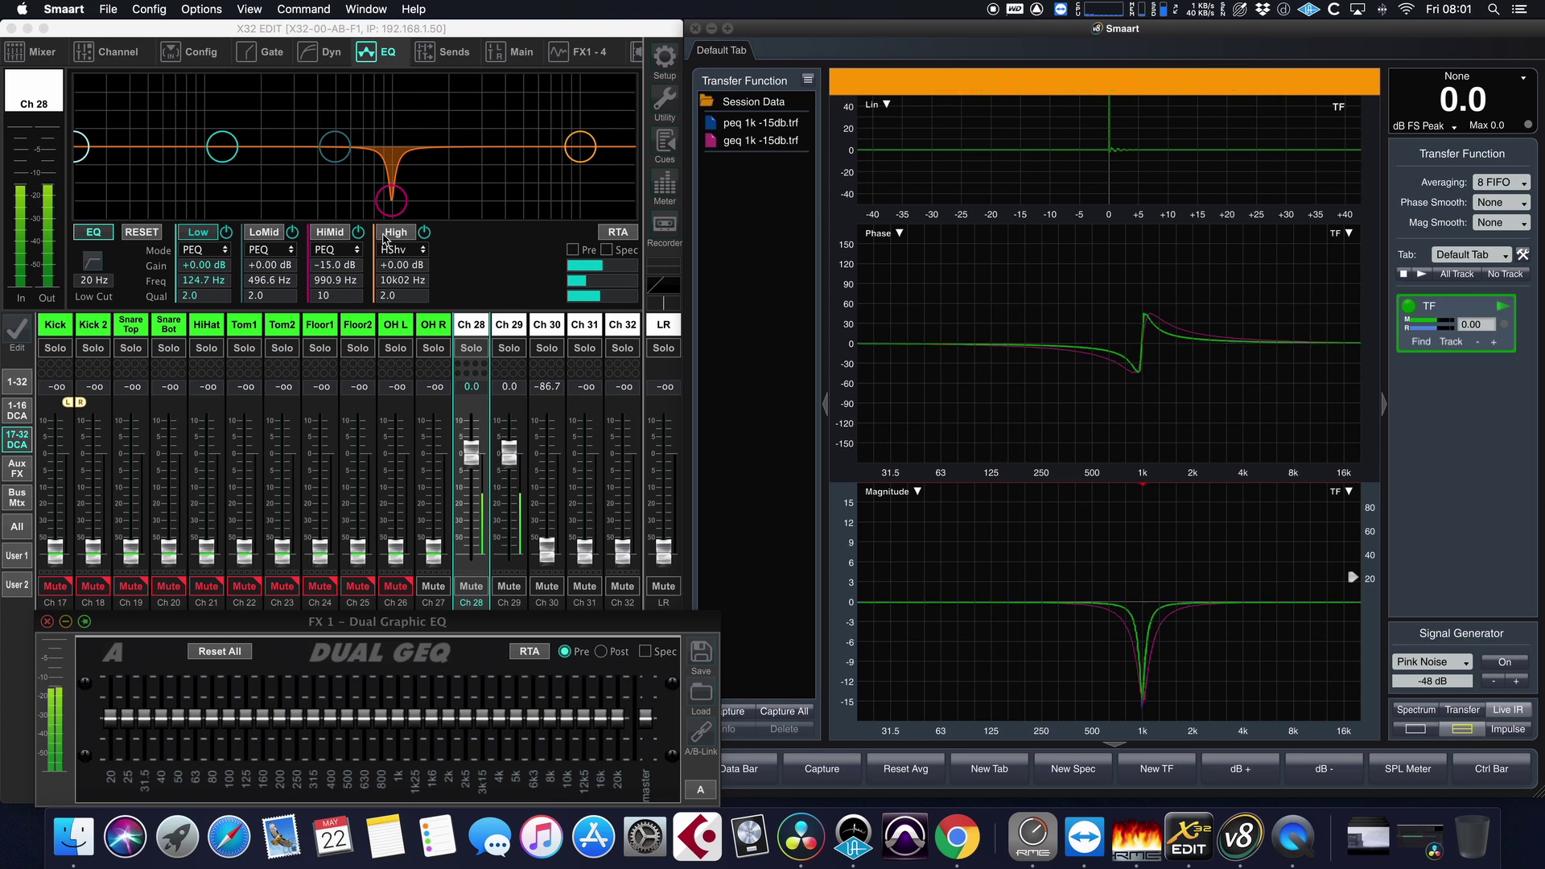
click(358, 232)
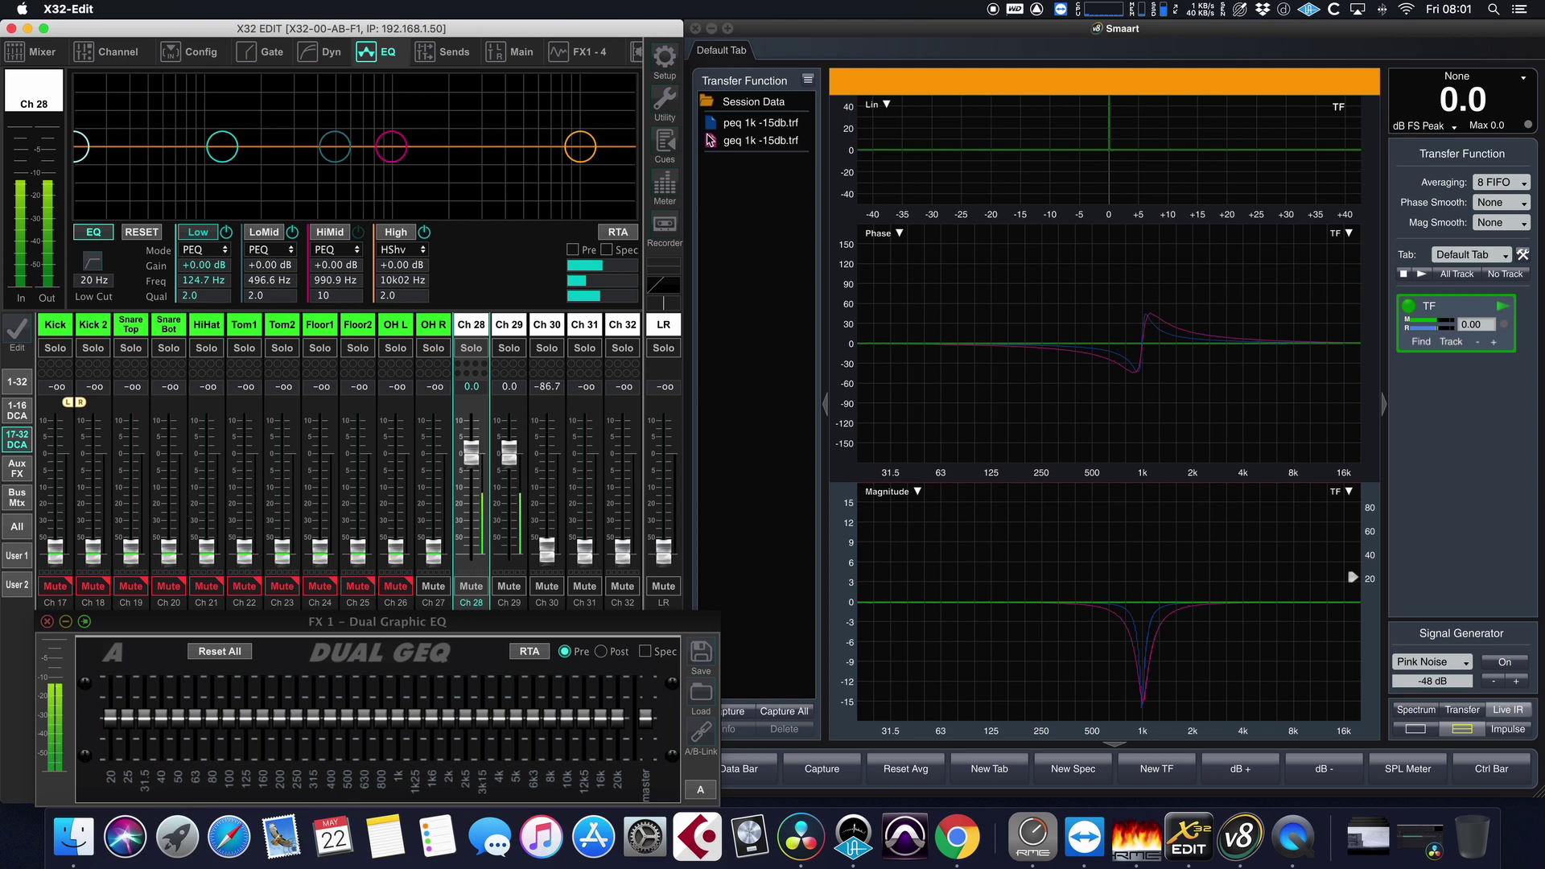
- Hide the stored 'peq 1k -15db' and 'geq 1k -15db' traces in Session Data
click(710, 124)
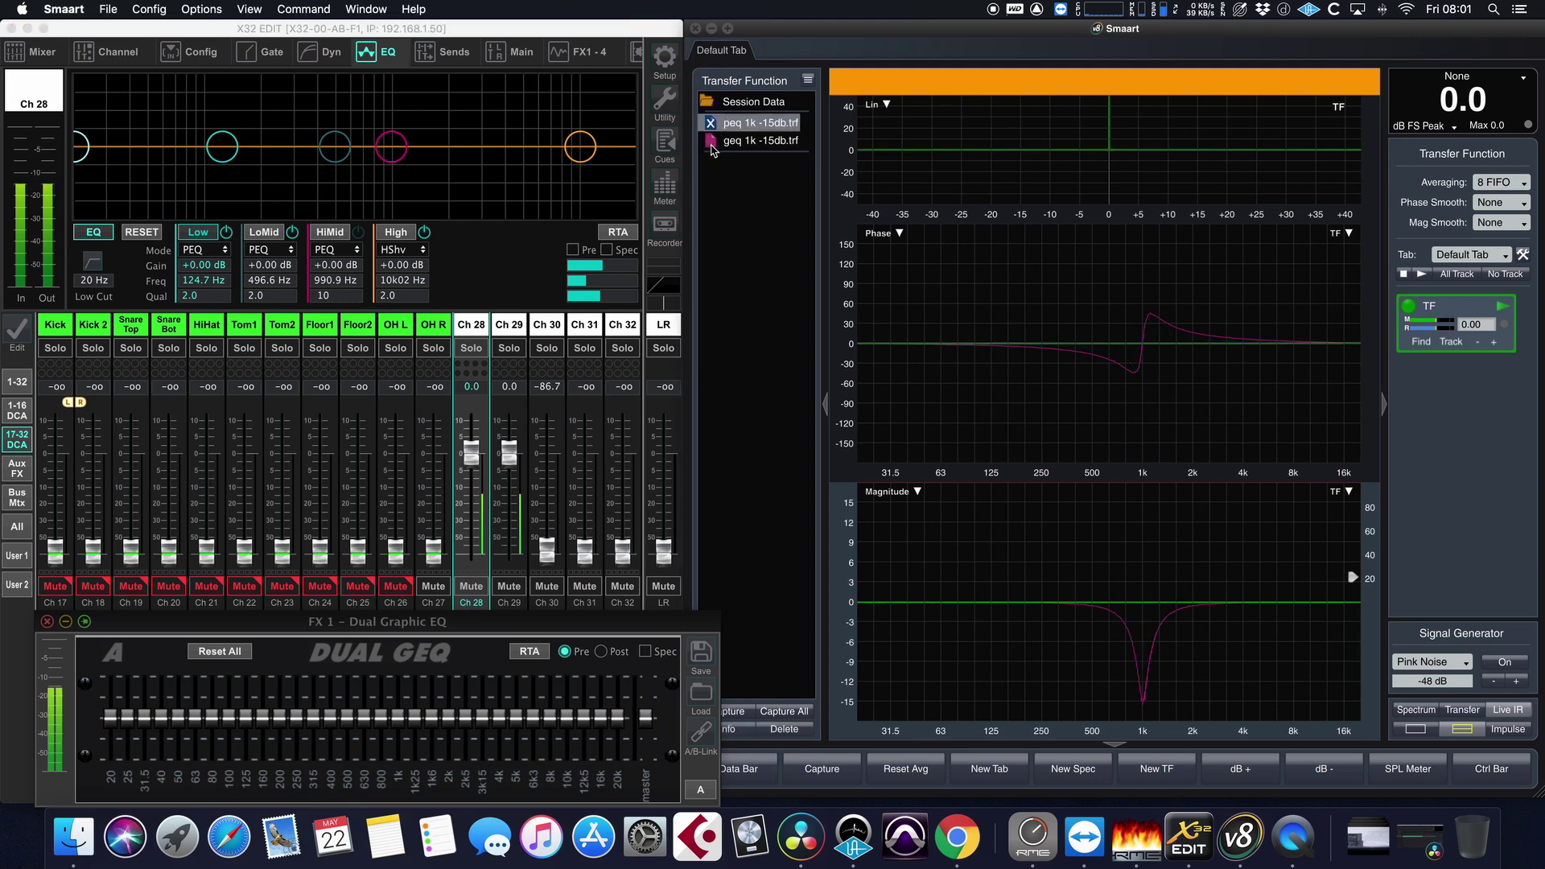
click(711, 144)
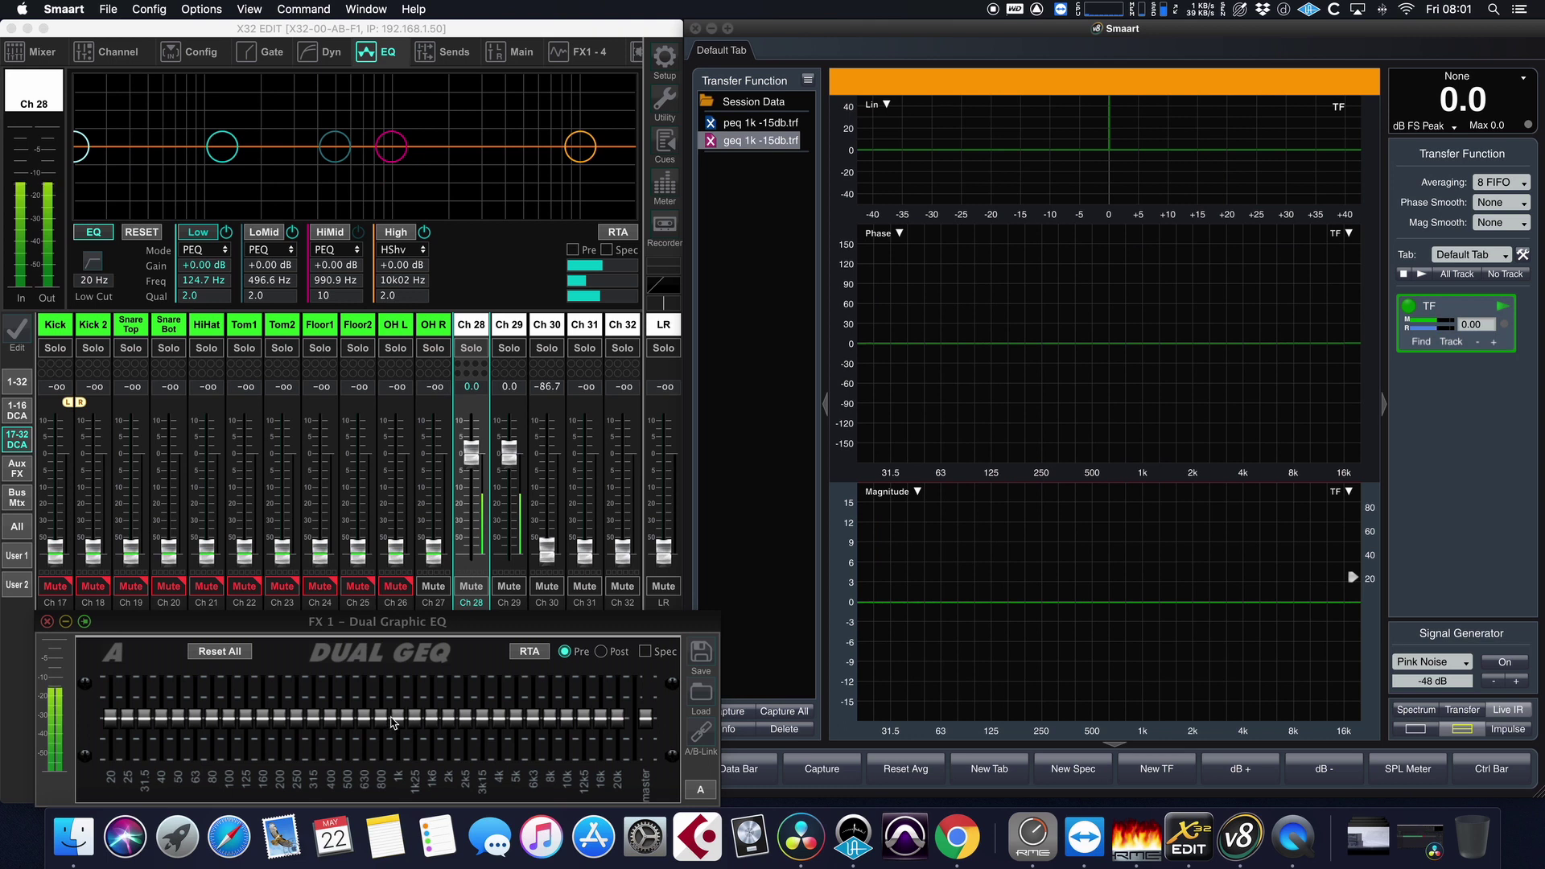
- Cut the GEQ 1k band to -9 dB and the 800 and 1k25 bands to about -5 dB
drag(397, 720, 404, 774)
drag(381, 718, 395, 749)
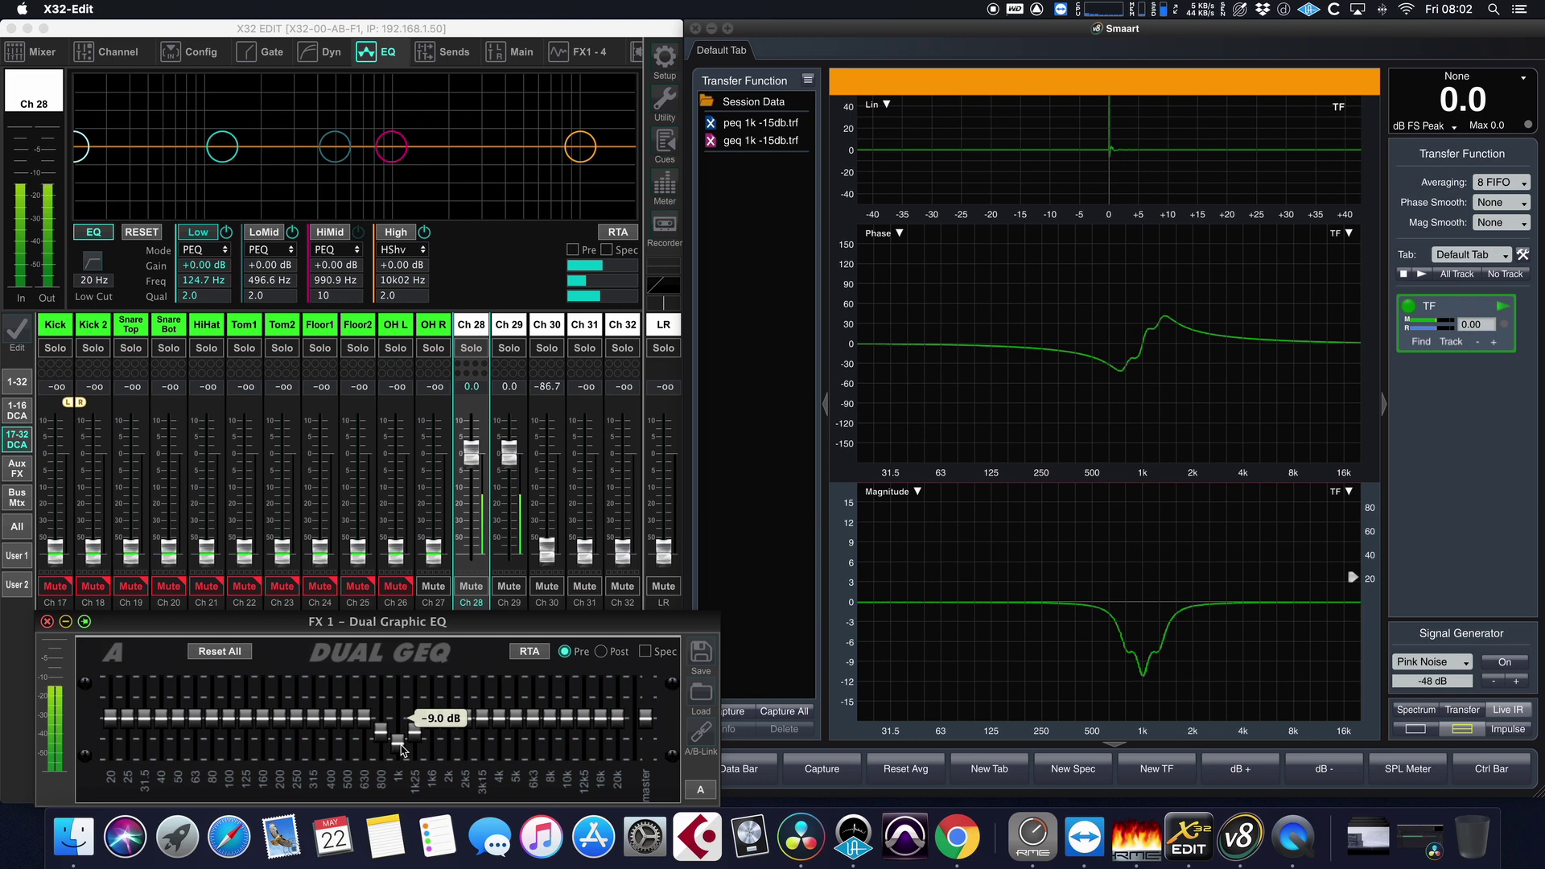
click(382, 738)
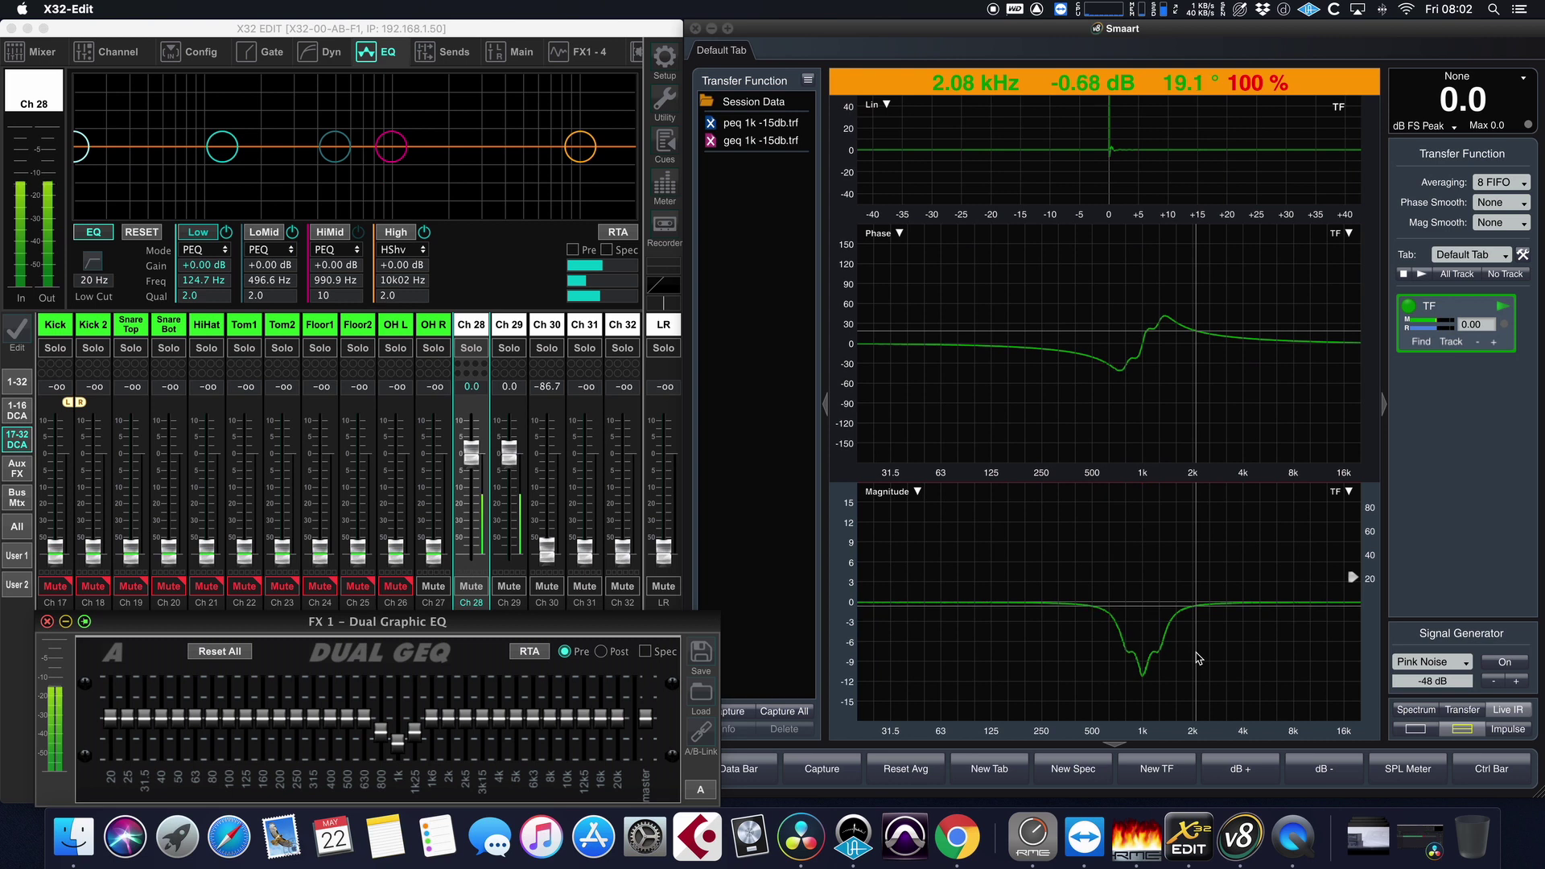
- Capture the broader graphic-EQ dip as trace 'geq 1k -9 -5 adjacent'
click(1199, 658)
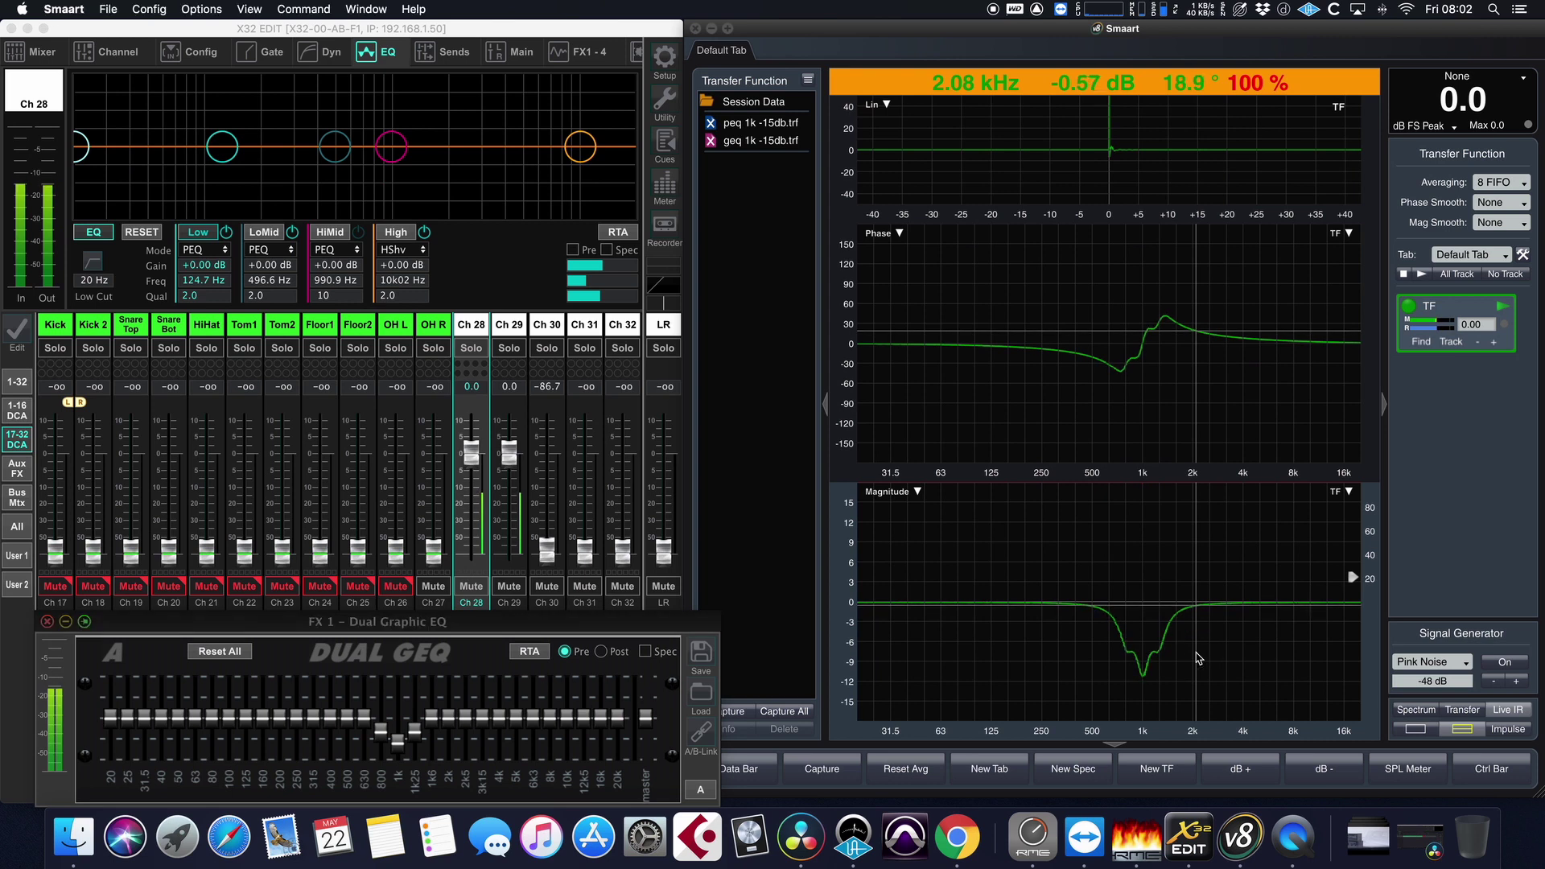
key(space)
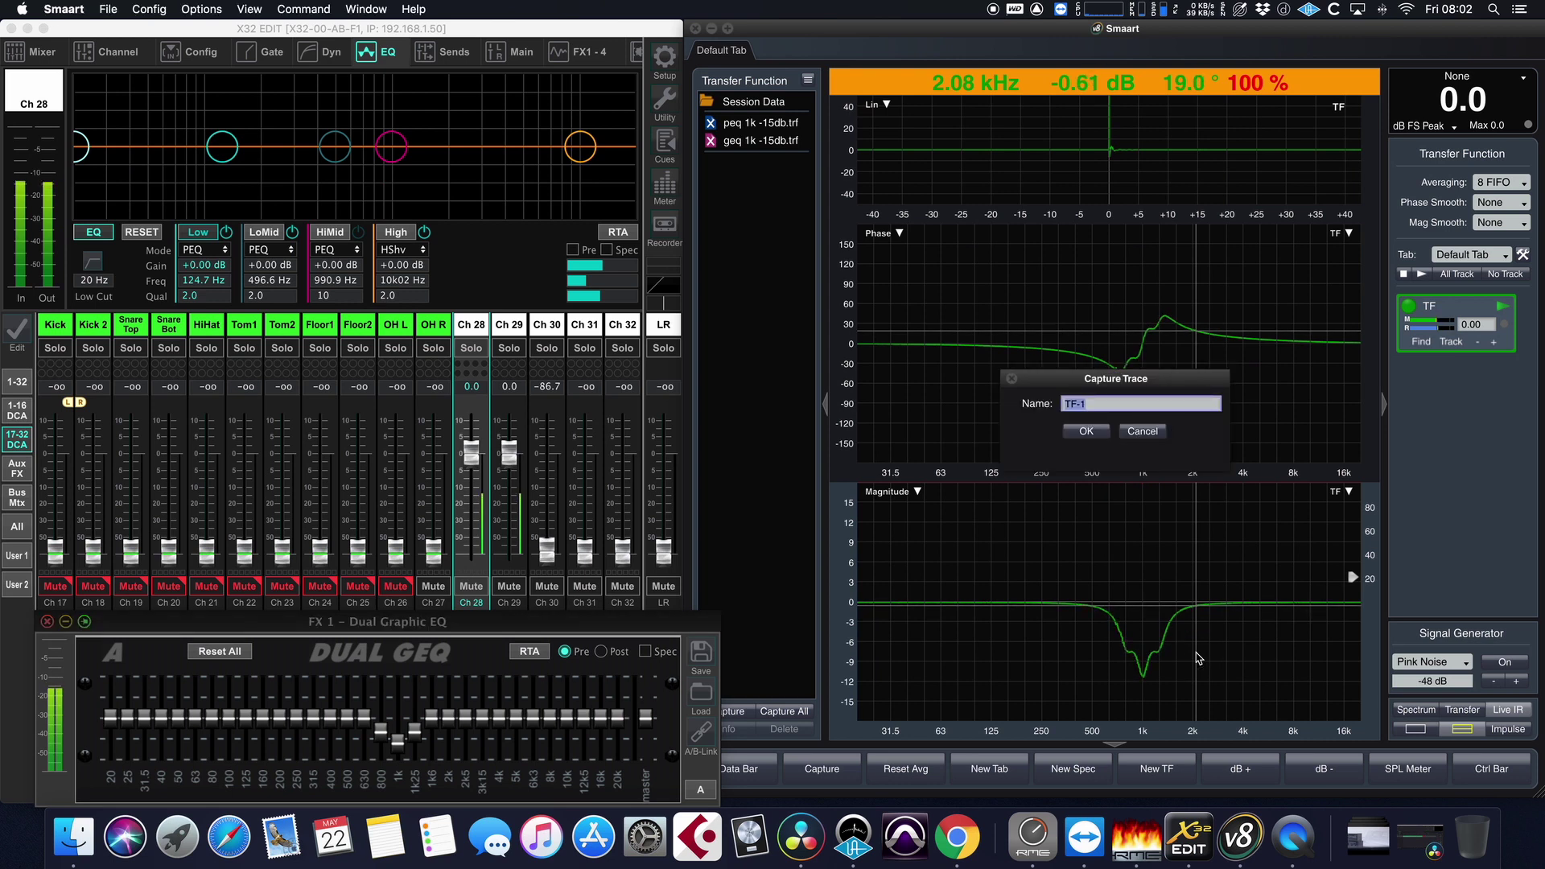
text(geq 1k)
text(-9)
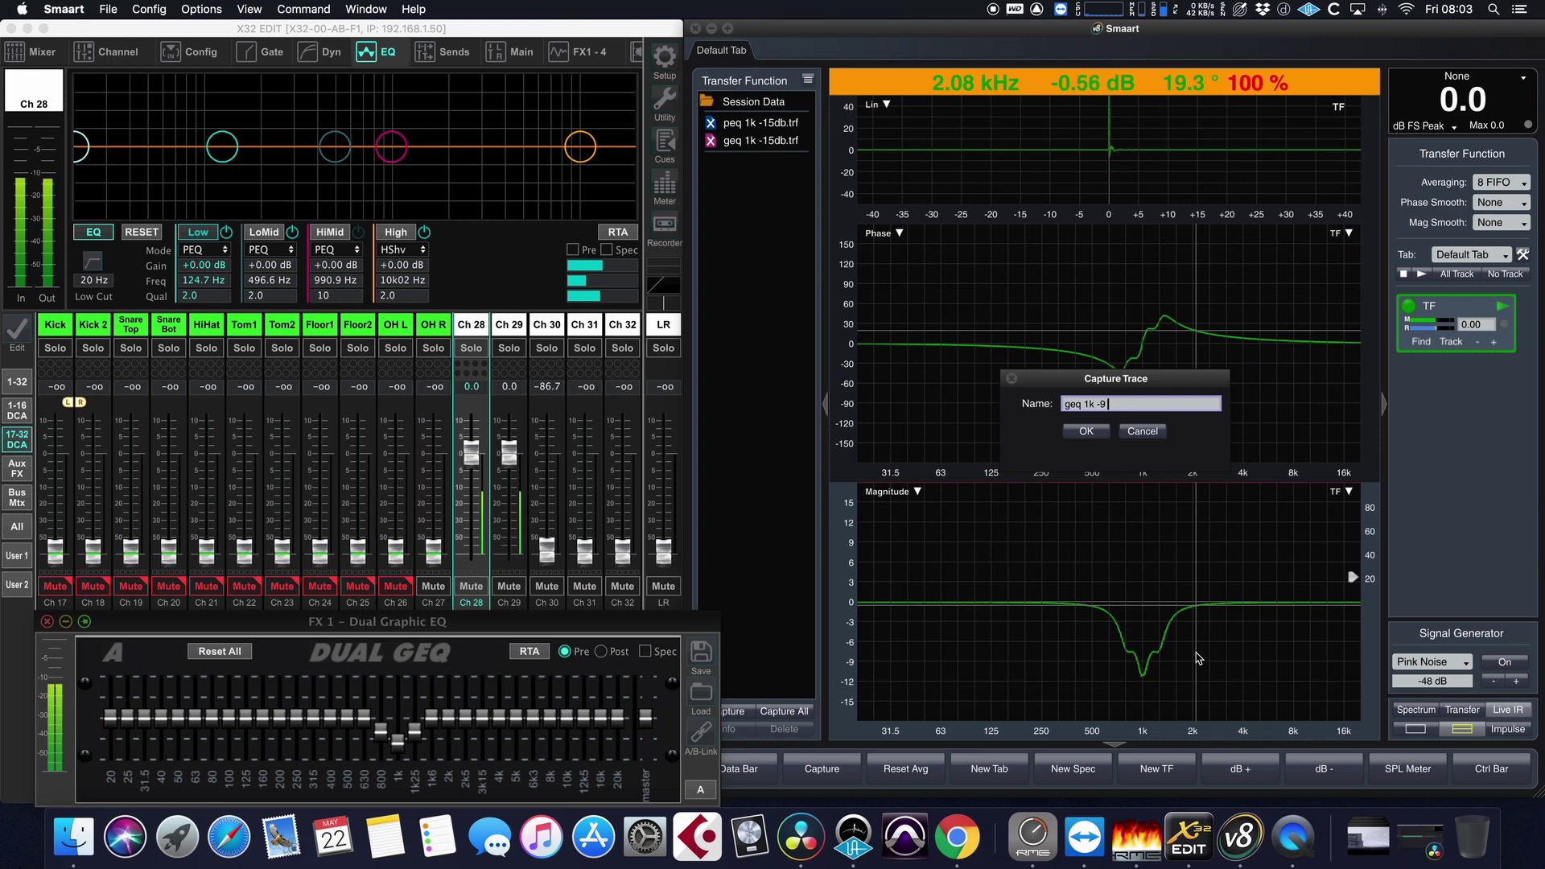
text( -5)
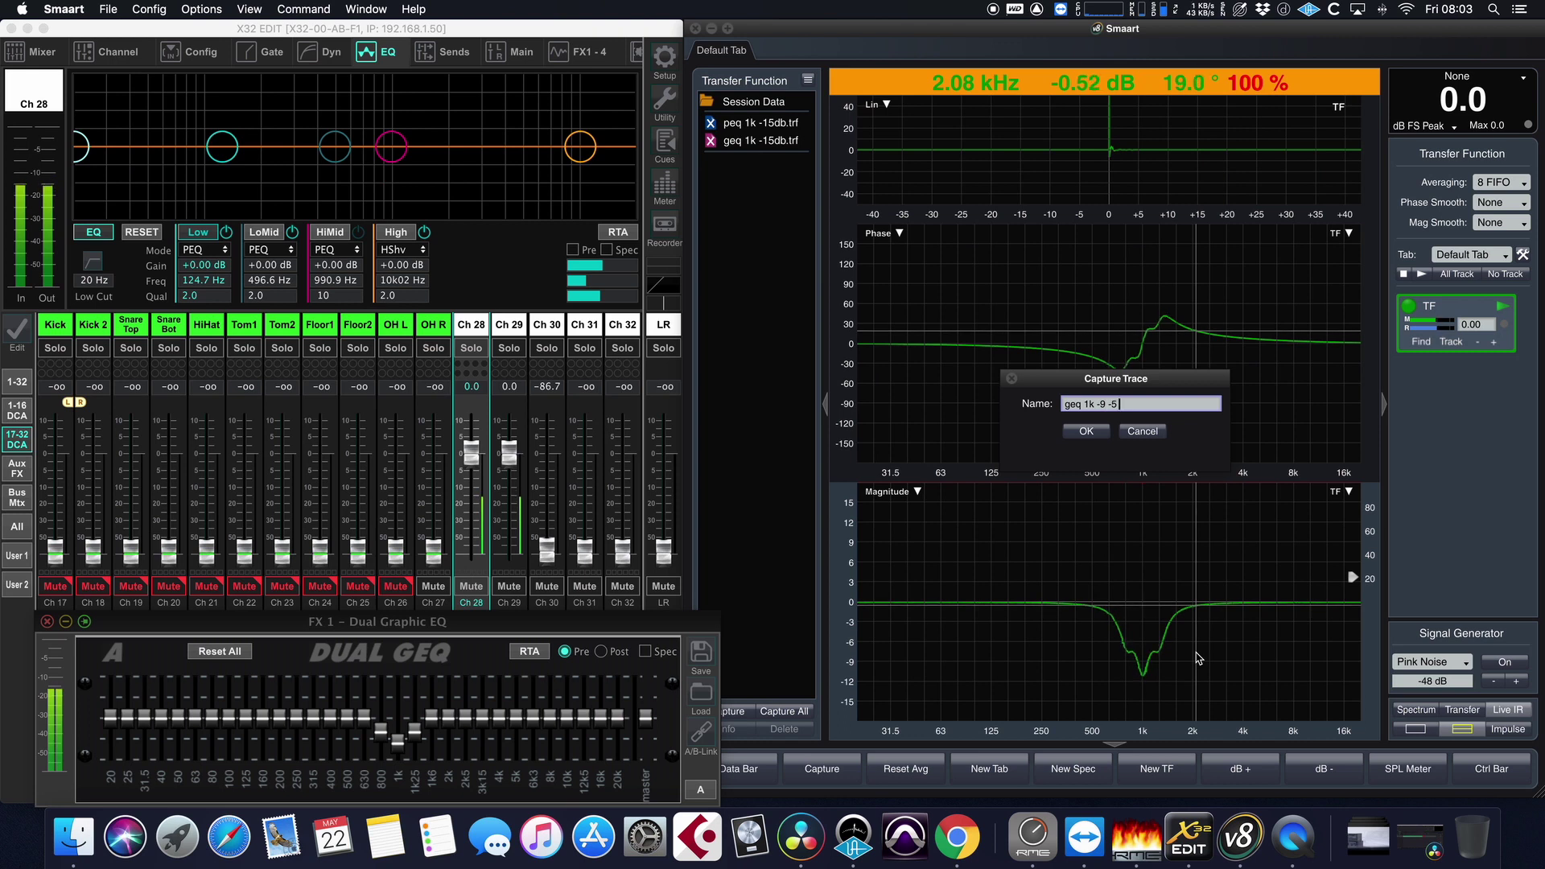
text( adjacent)
key(Return)
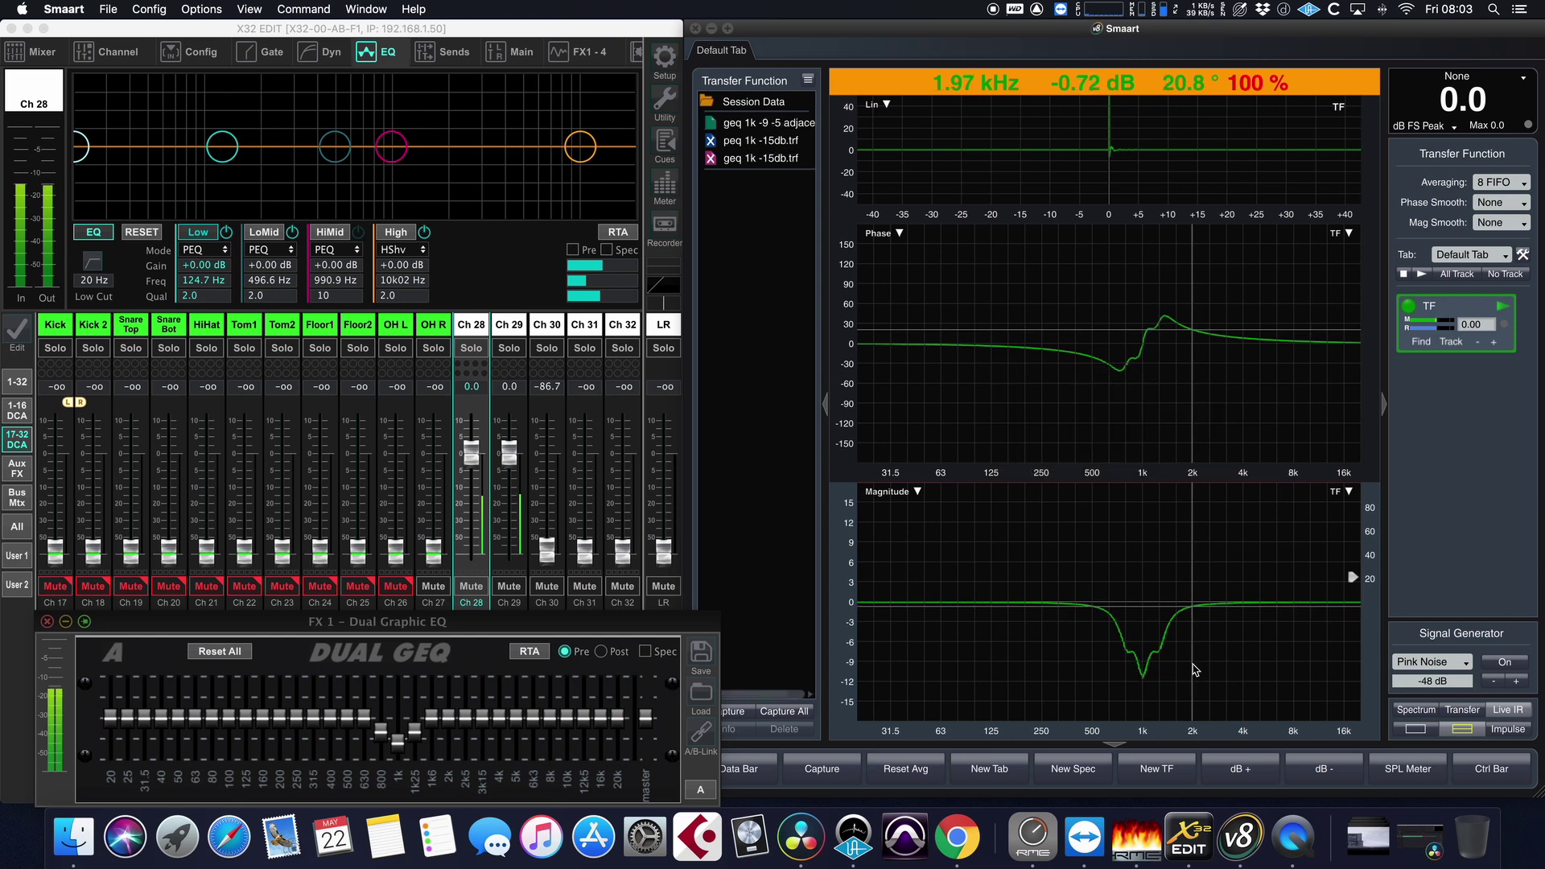
- Flatten the graphic EQ and switch on the HiMid band with -9 dB gain
click(237, 658)
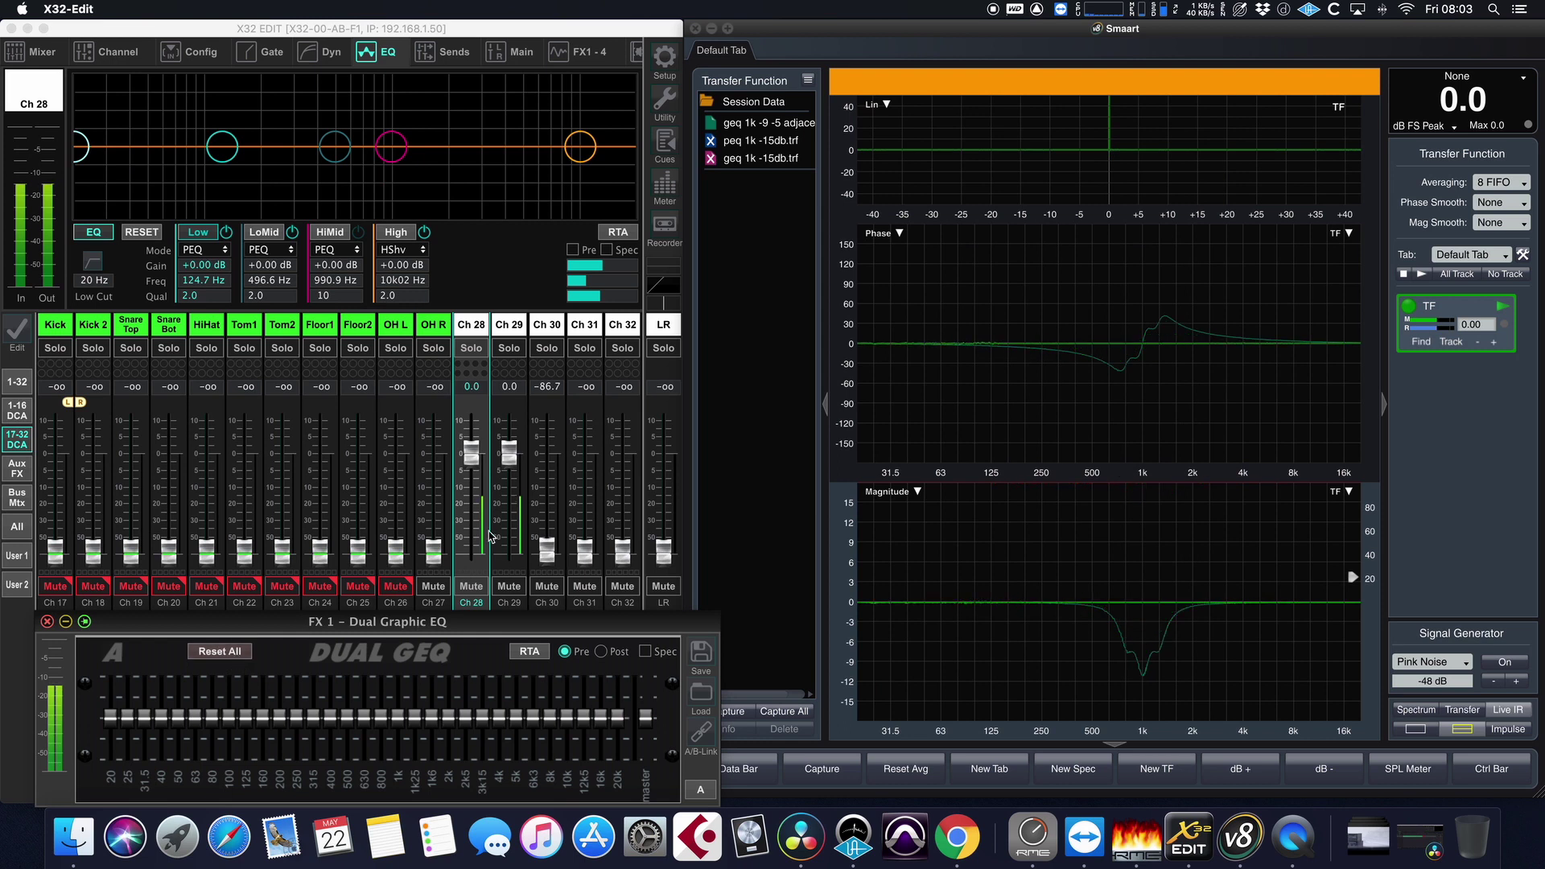
click(359, 235)
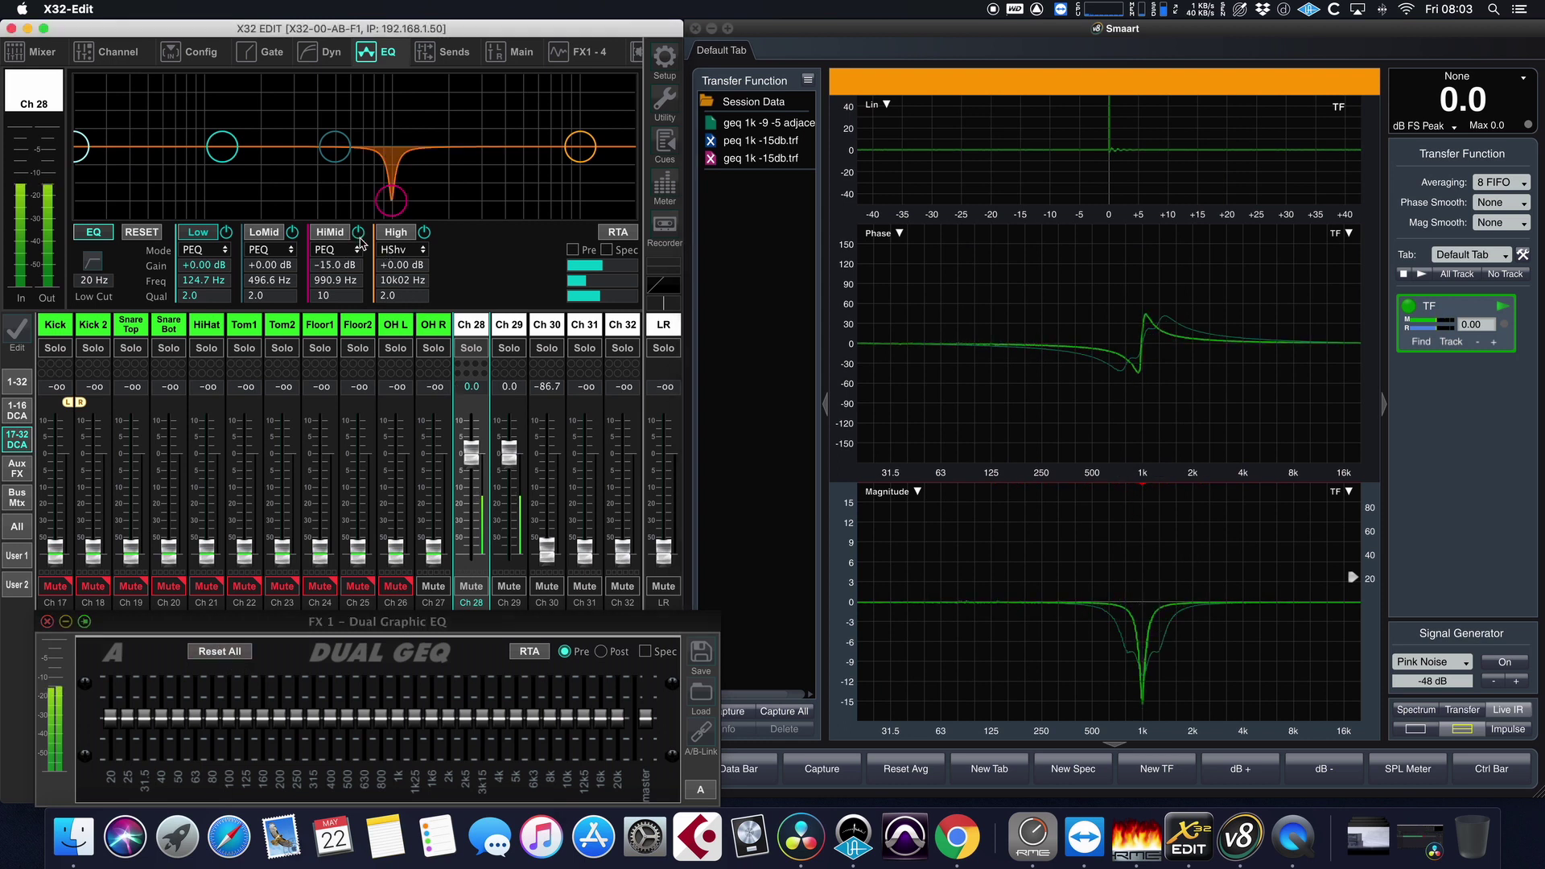
double_click(334, 265)
text(-9)
key(Return)
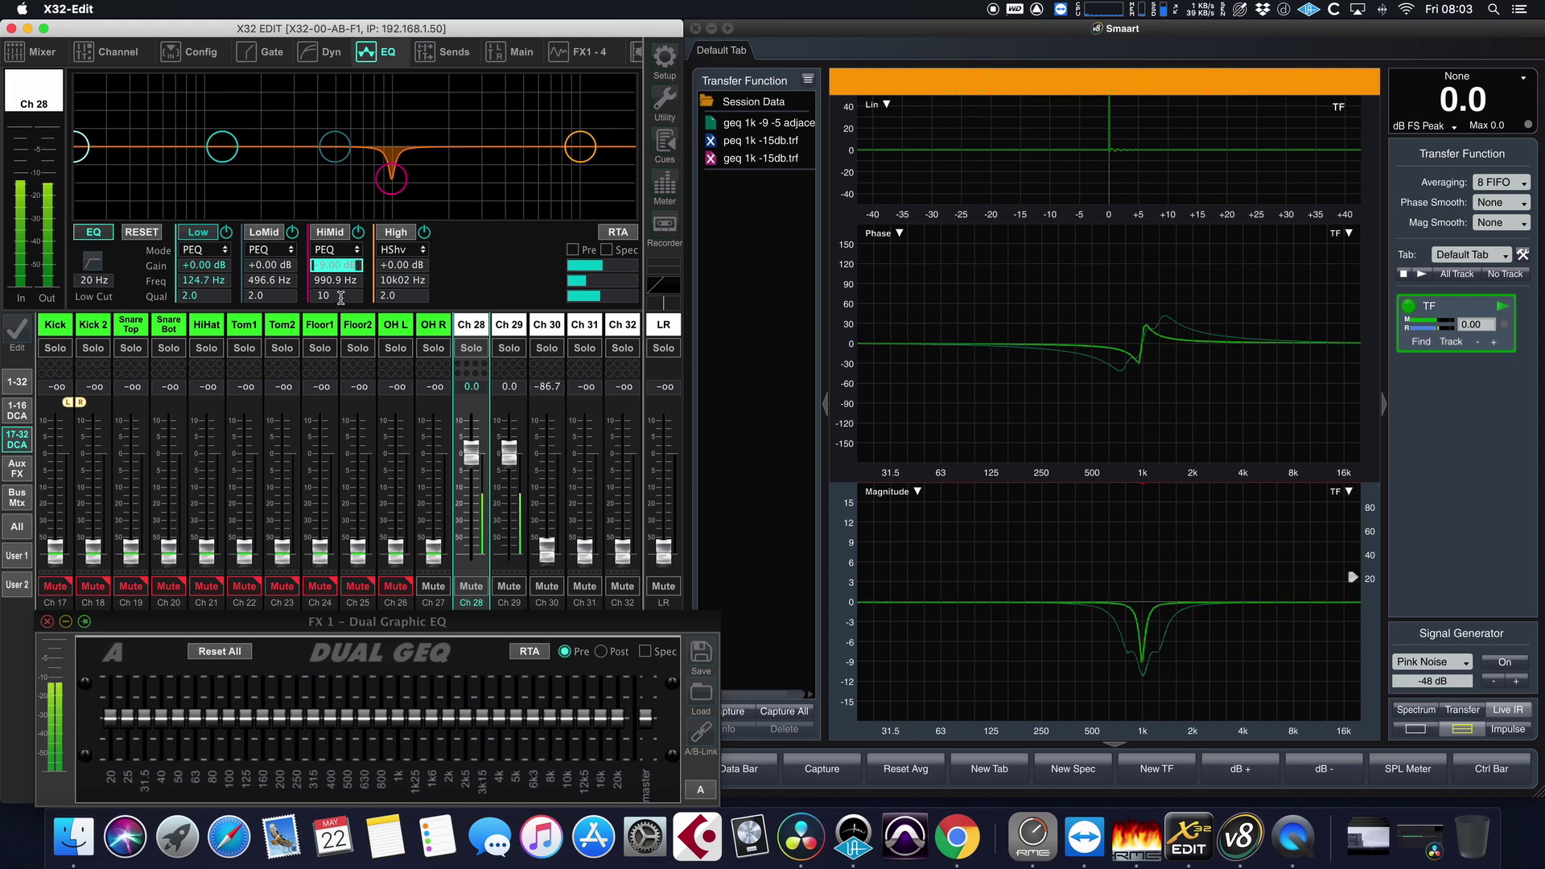
- Set the HiMid Q to 10, narrowing the notch at 990.9 Hz
click(313, 296)
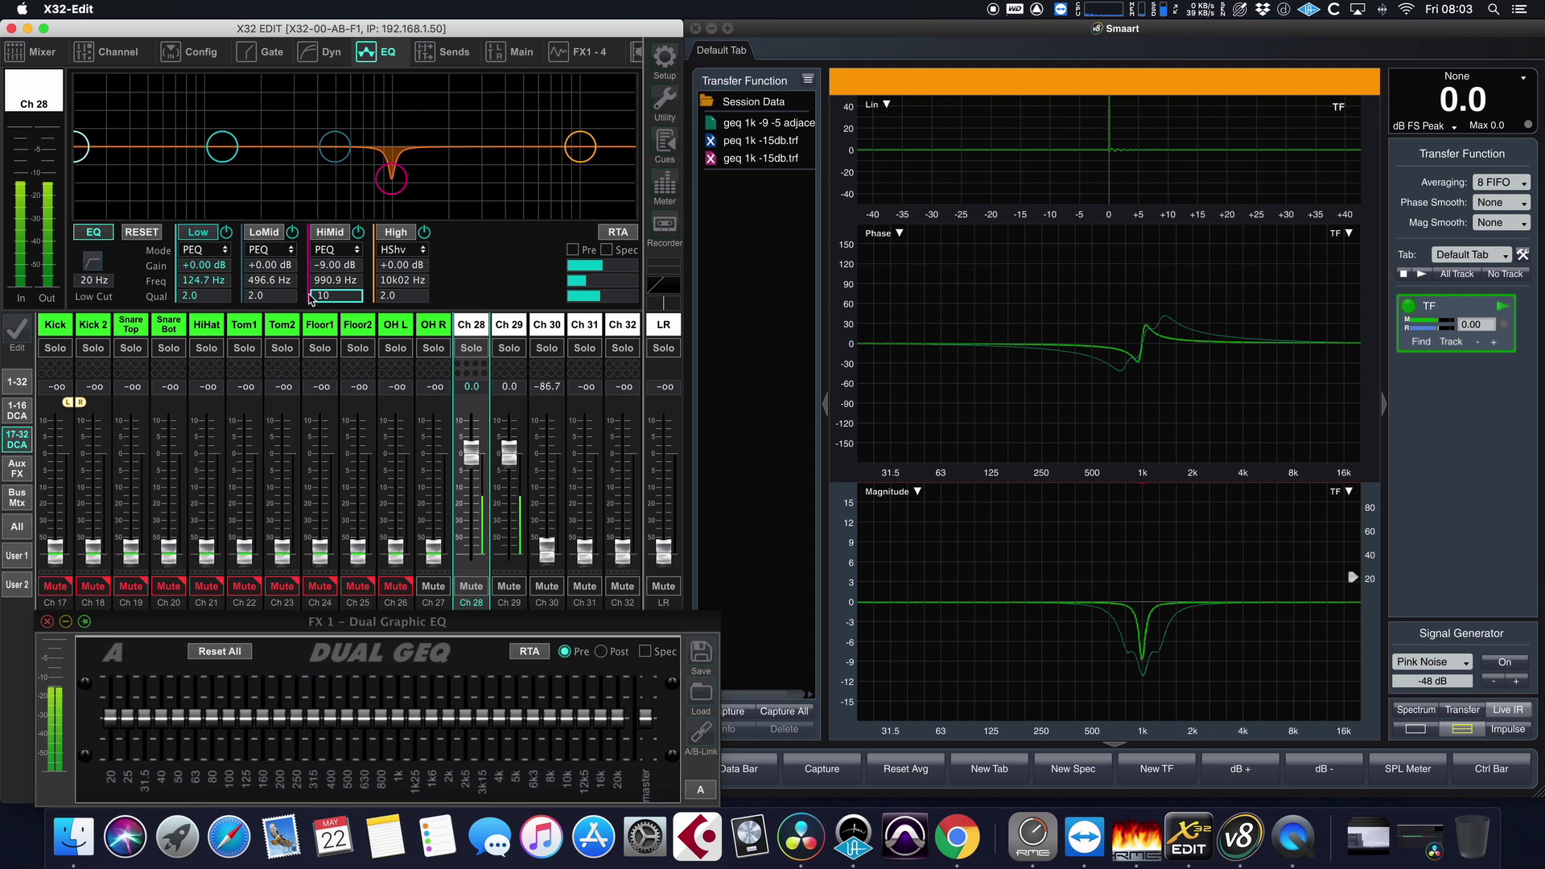
scroll(339, 292, down, 5)
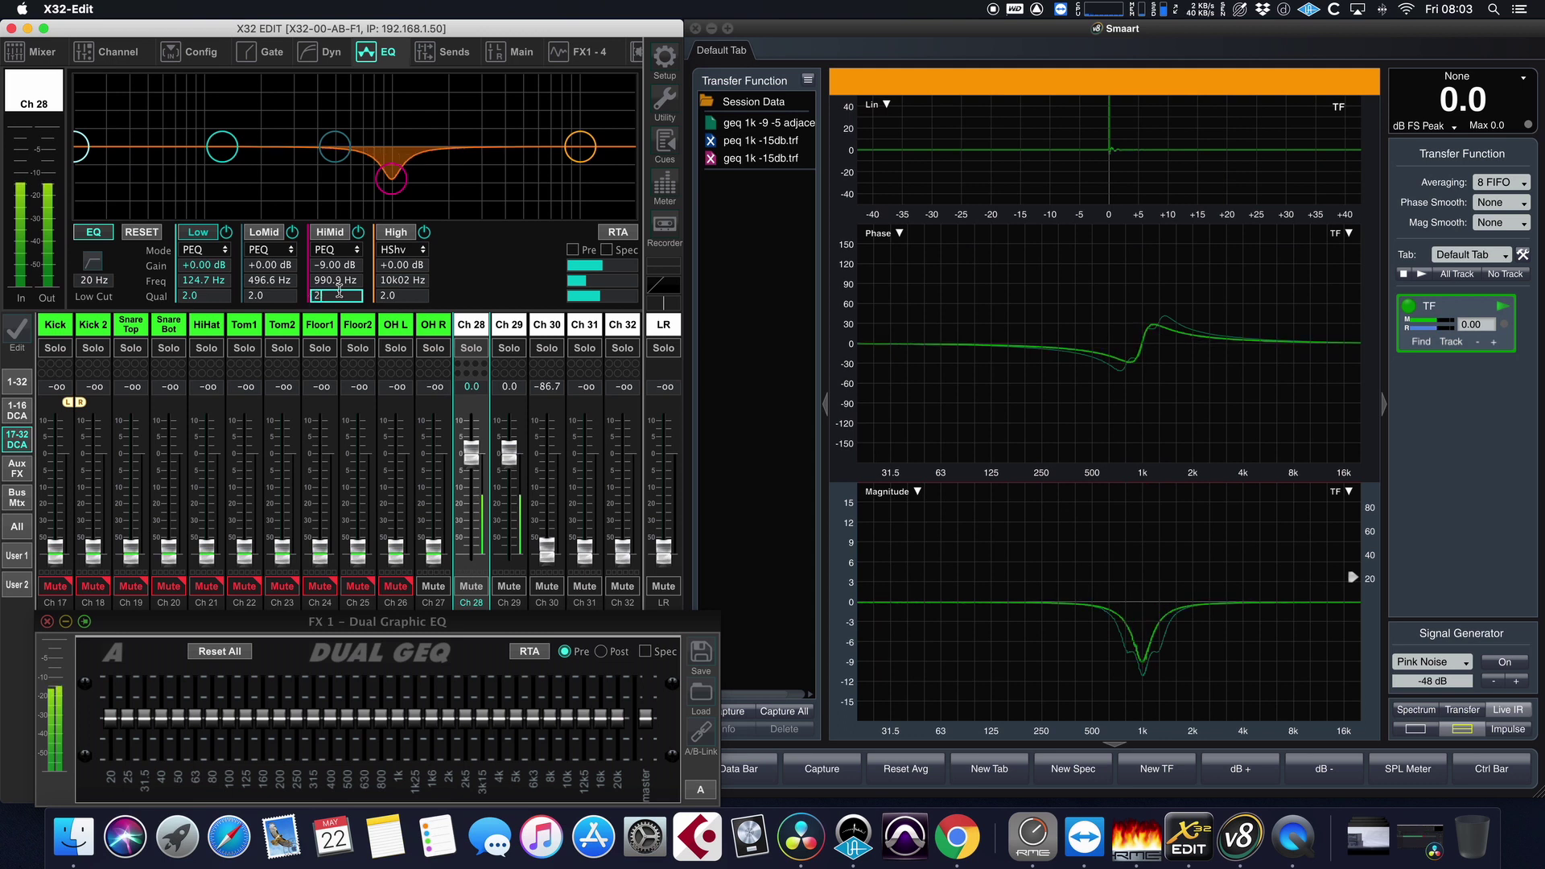
scroll(339, 292, down, 3)
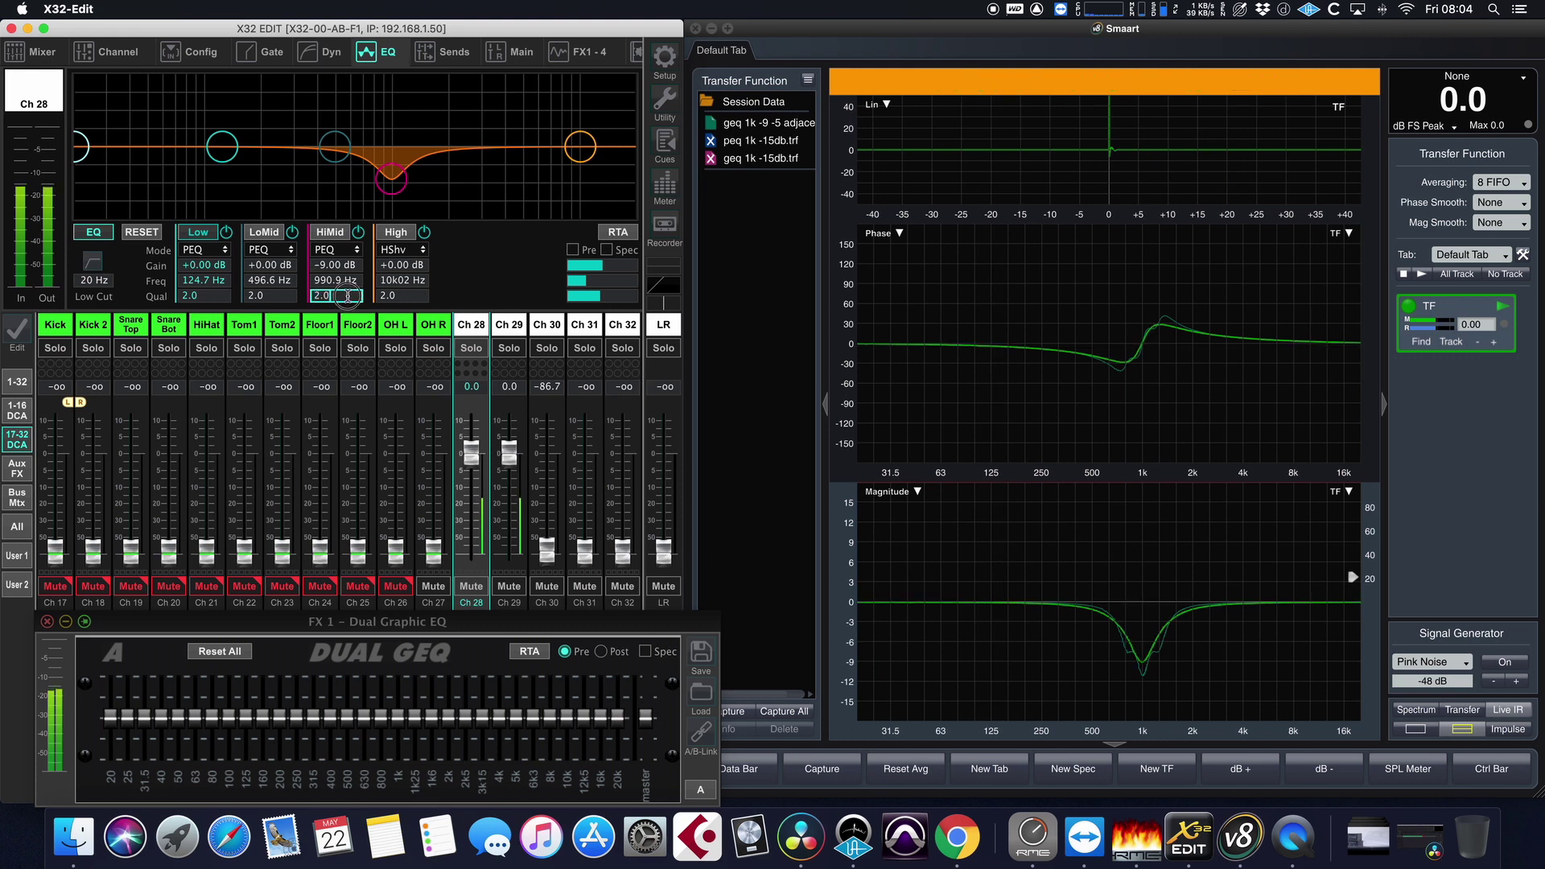
drag(348, 295, 283, 295)
text(10)
key(Return)
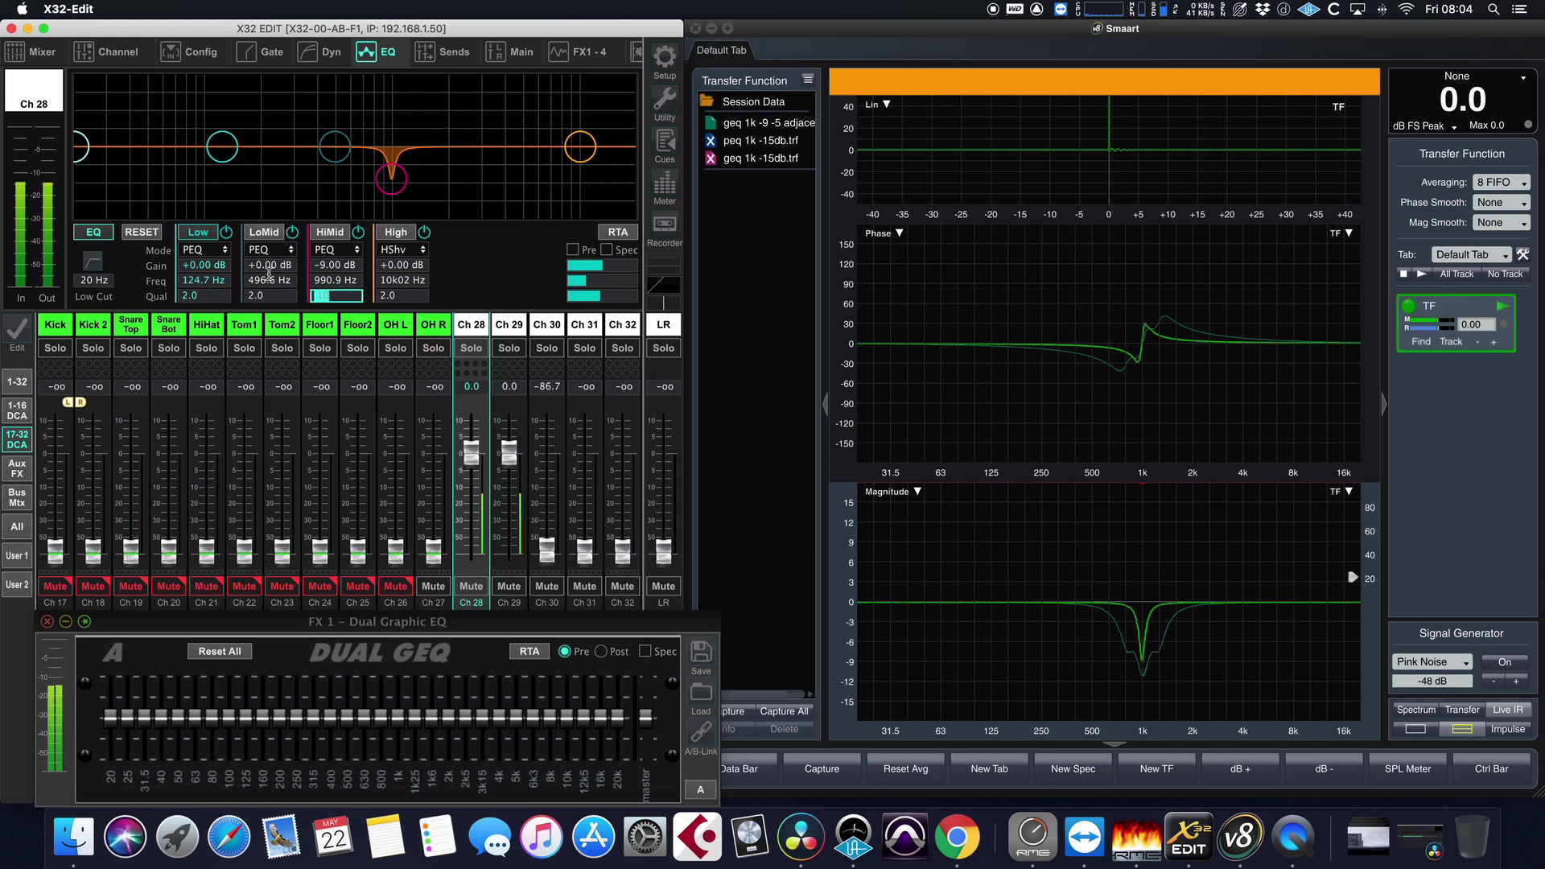
- Set the Low band to 805.4 Hz, Q 10, with a -5 dB cut
click(210, 266)
click(212, 282)
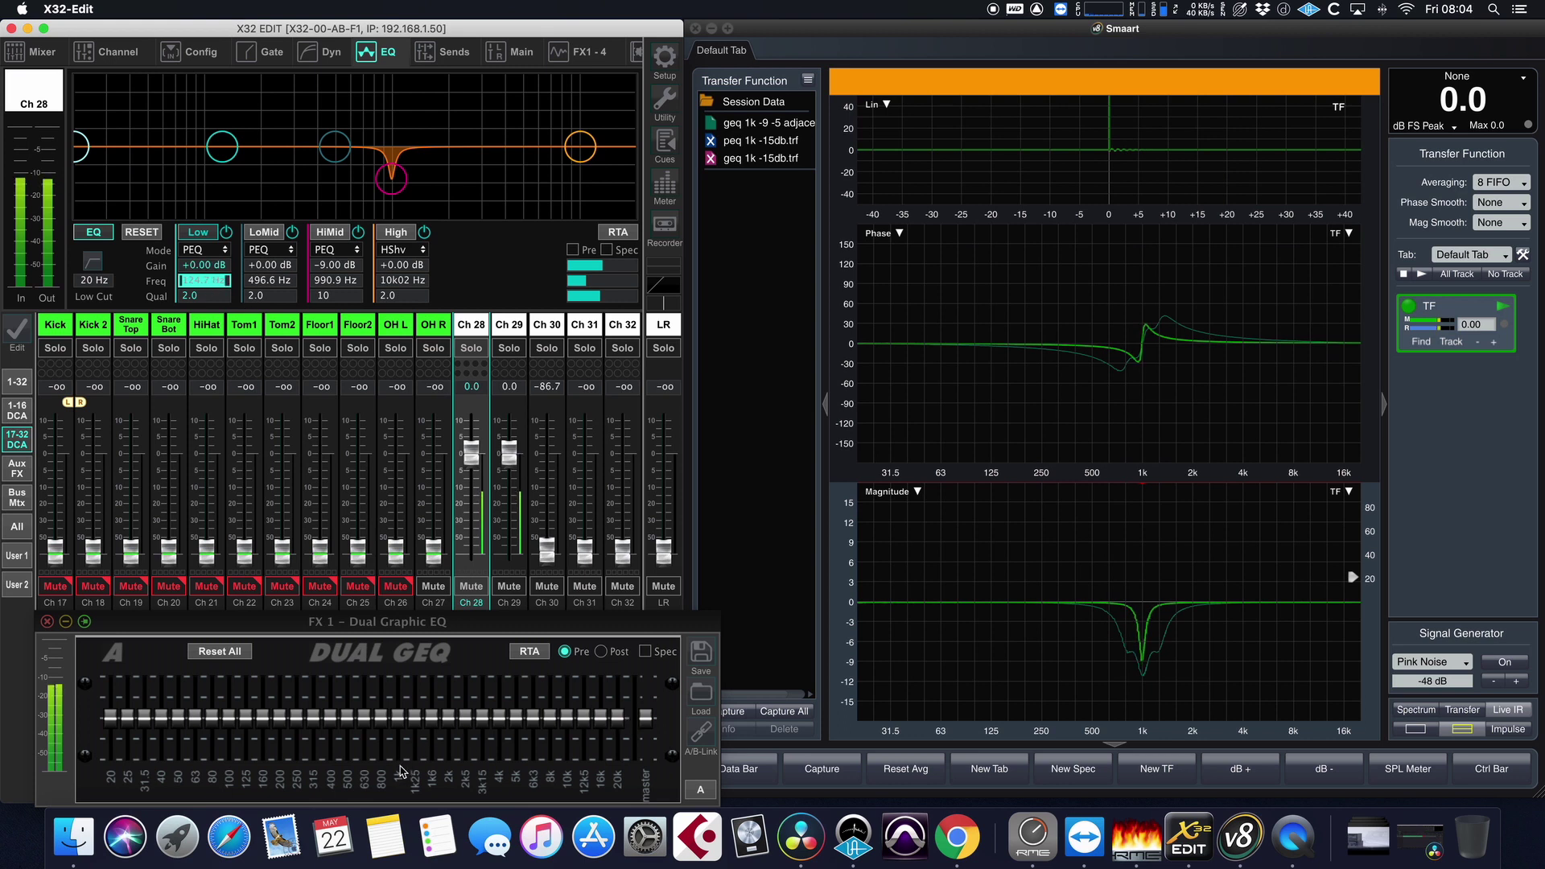
text(805.)
key(Return)
click(212, 296)
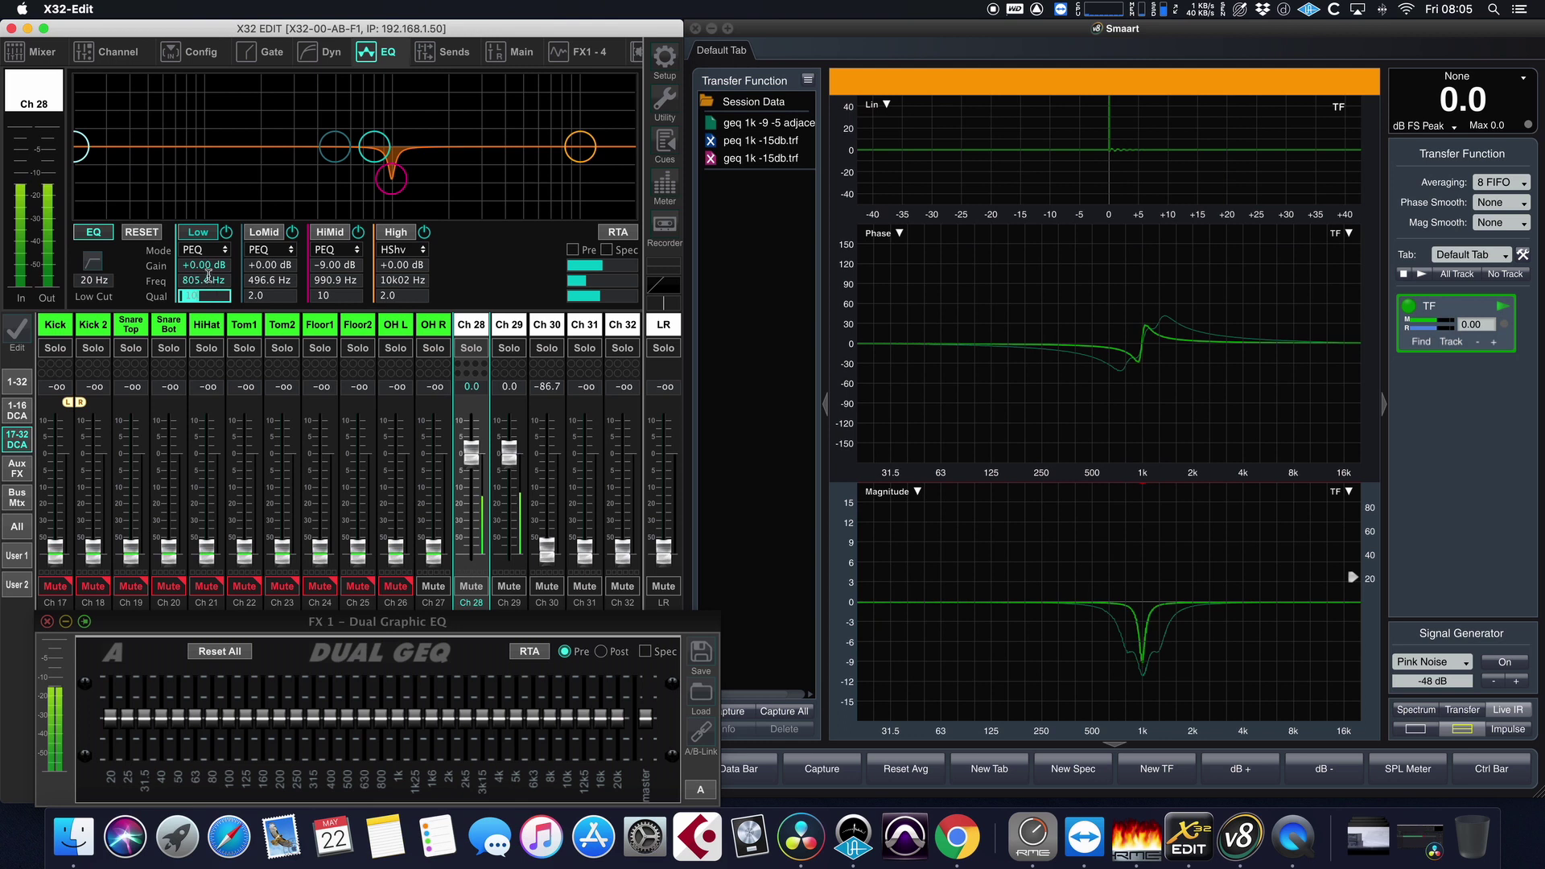
click(209, 271)
text(-5)
key(Return)
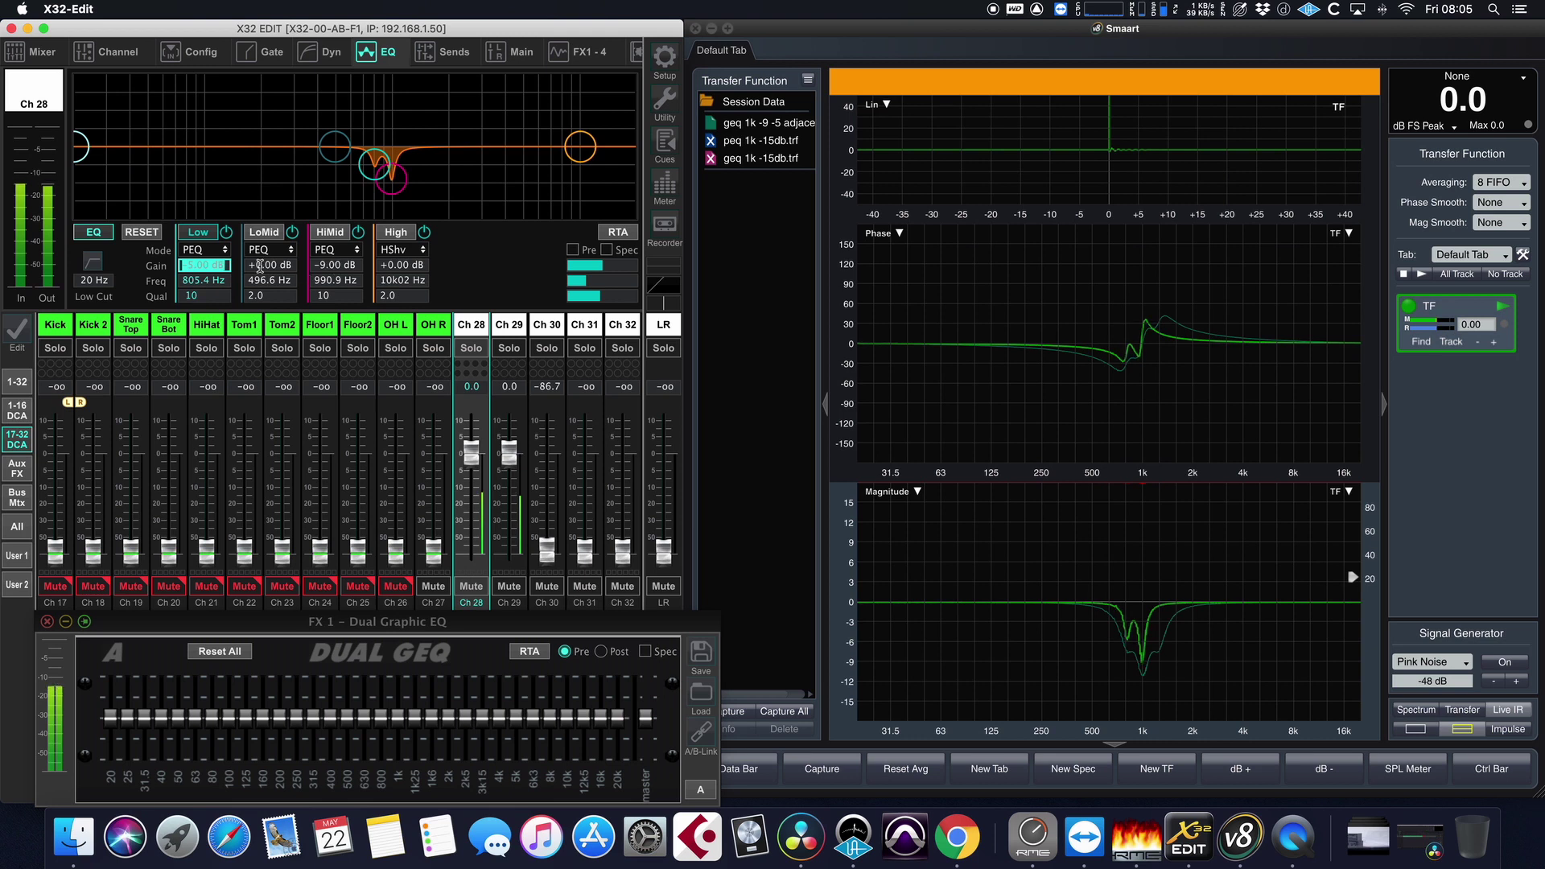
- Set the LoMid band to 1k26 Hz, Q 10, with a -5 dB cut
click(280, 281)
text(1k)
text(25)
key(Return)
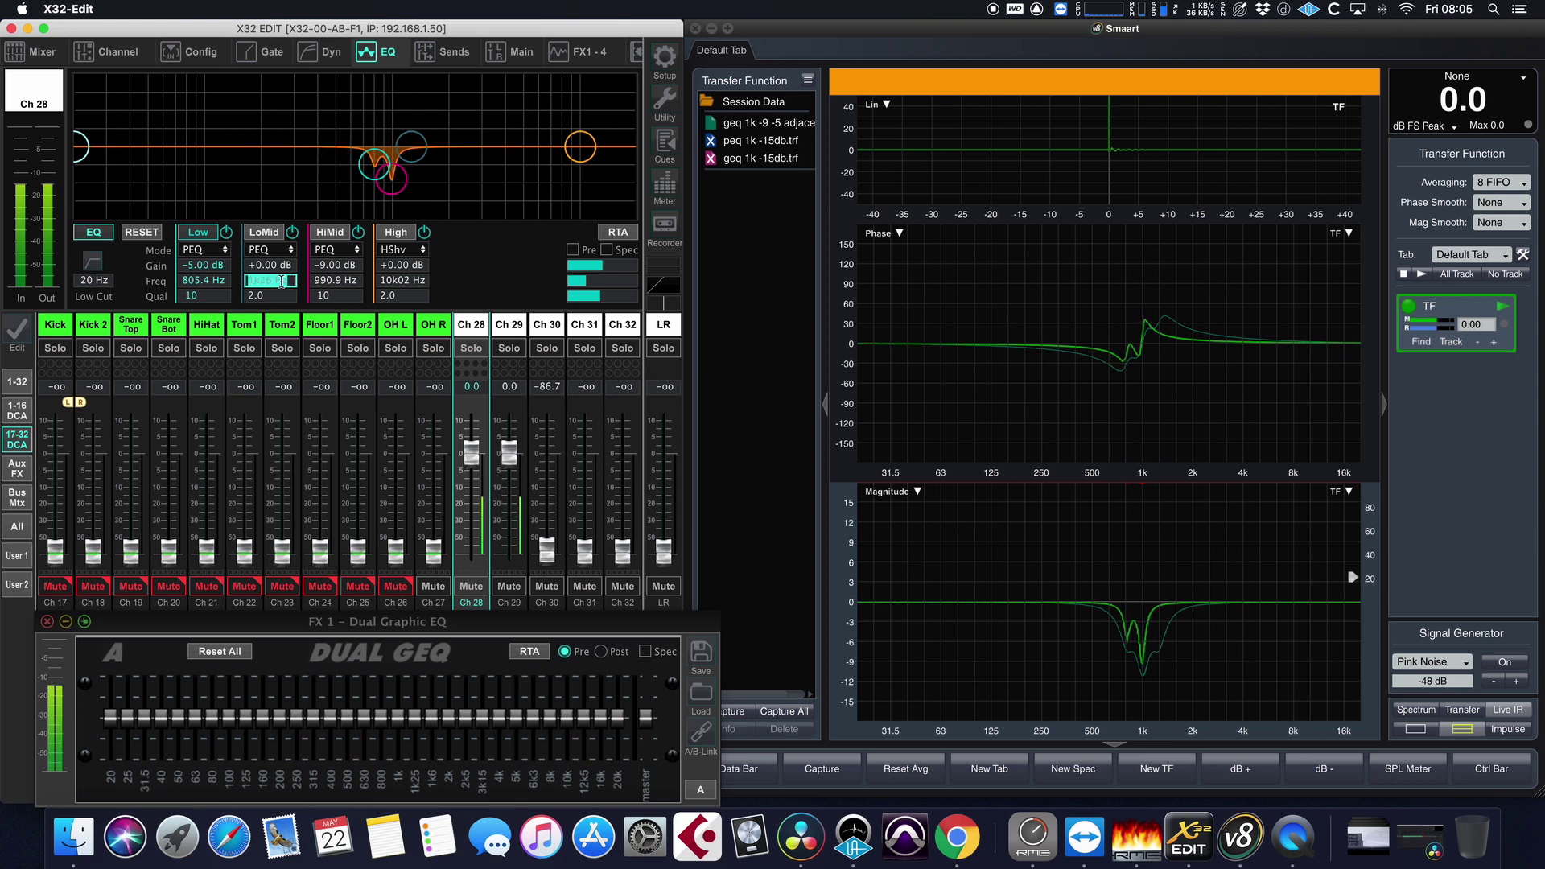
click(282, 296)
text(10)
click(281, 265)
text(-5)
key(Return)
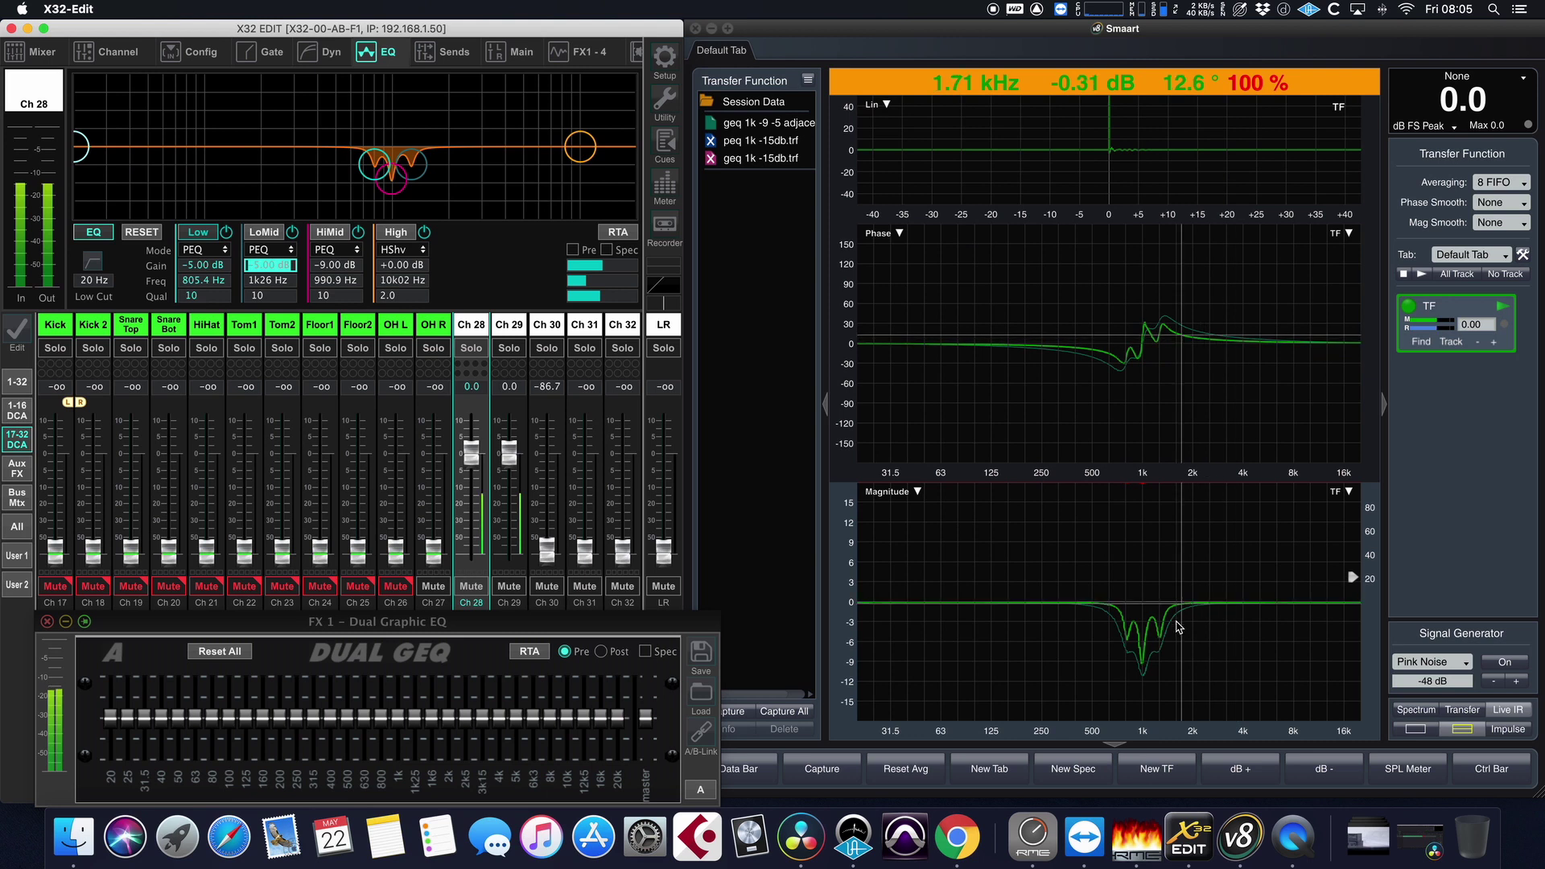
- Capture the three-band parametric dip as trace 'peq -9 -5' and hide the live trace
click(1268, 664)
key(space)
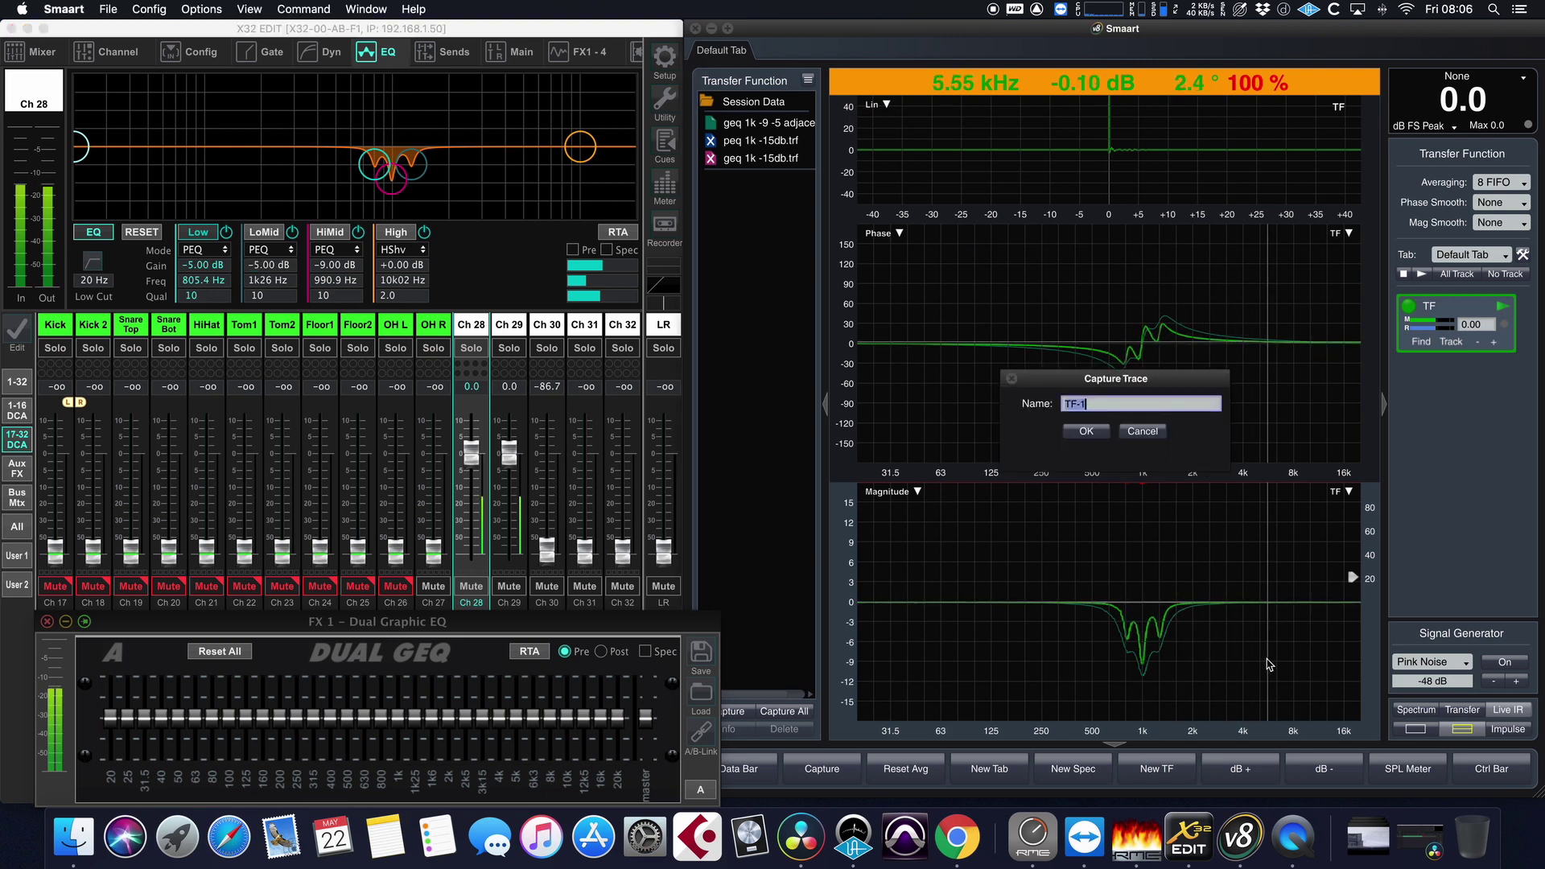
text(peq -9 -5)
key(Return)
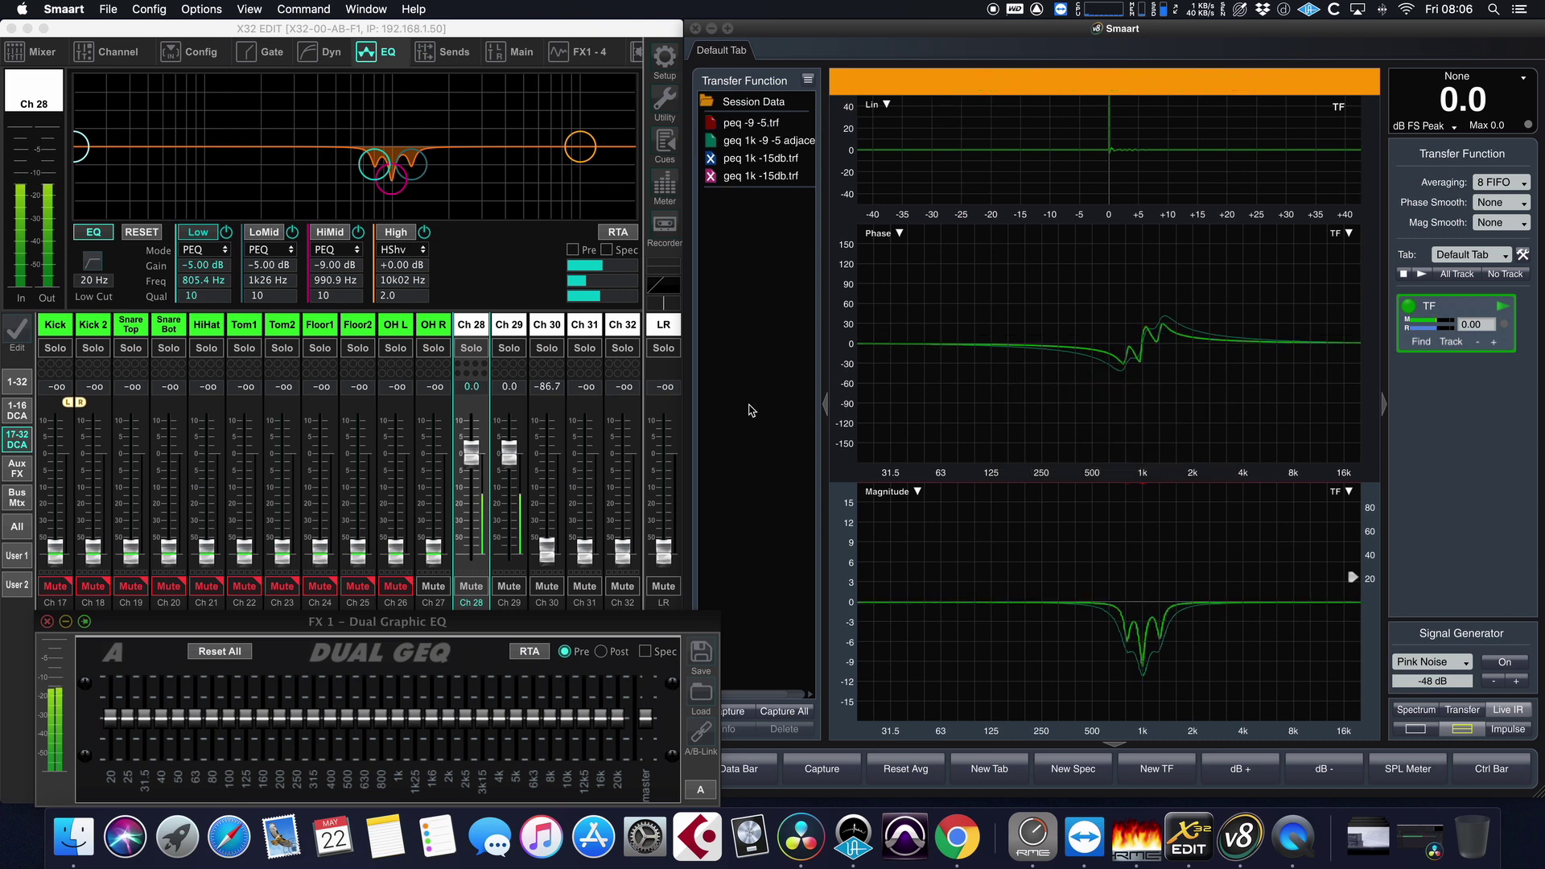
click(1408, 307)
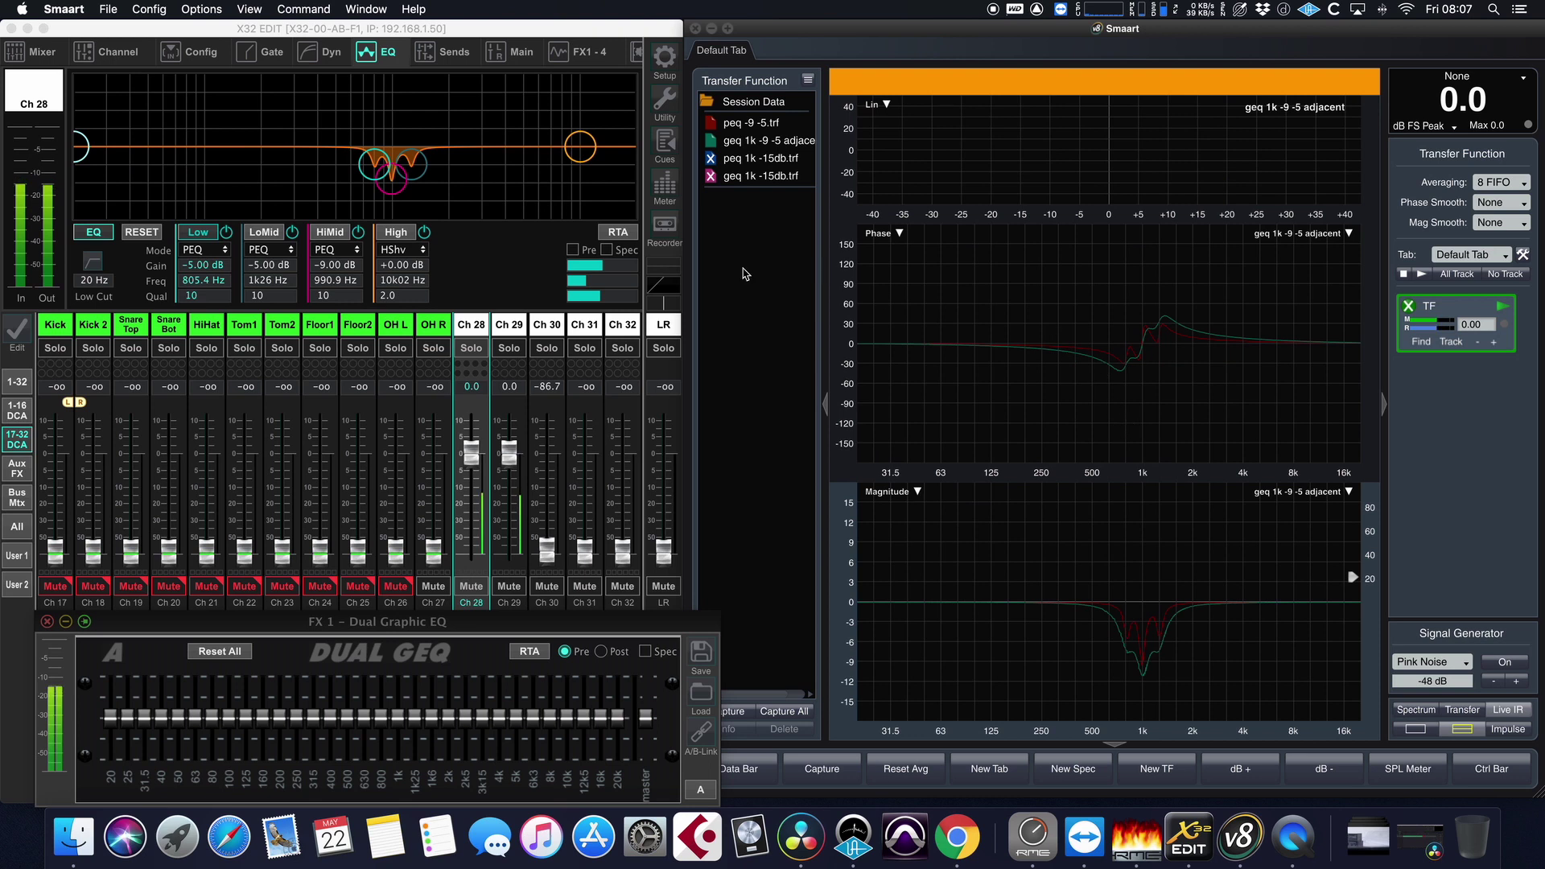
- Bring X32-Edit forward, then hide the 'geq 1k -9 -5 adjacent' trace in Smaart's Session Data
click(359, 32)
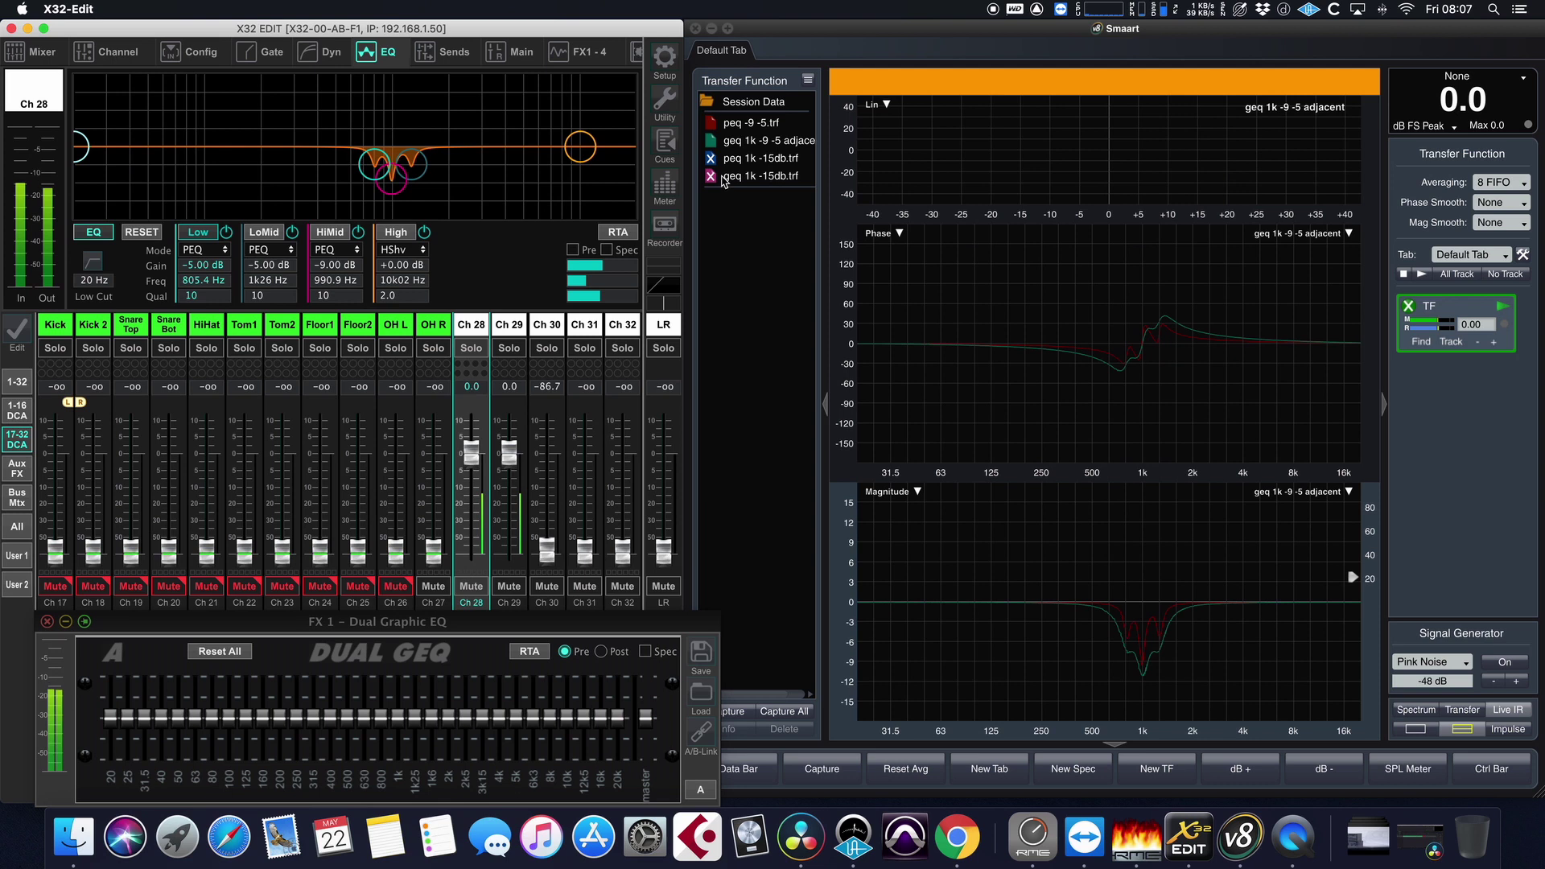
click(716, 144)
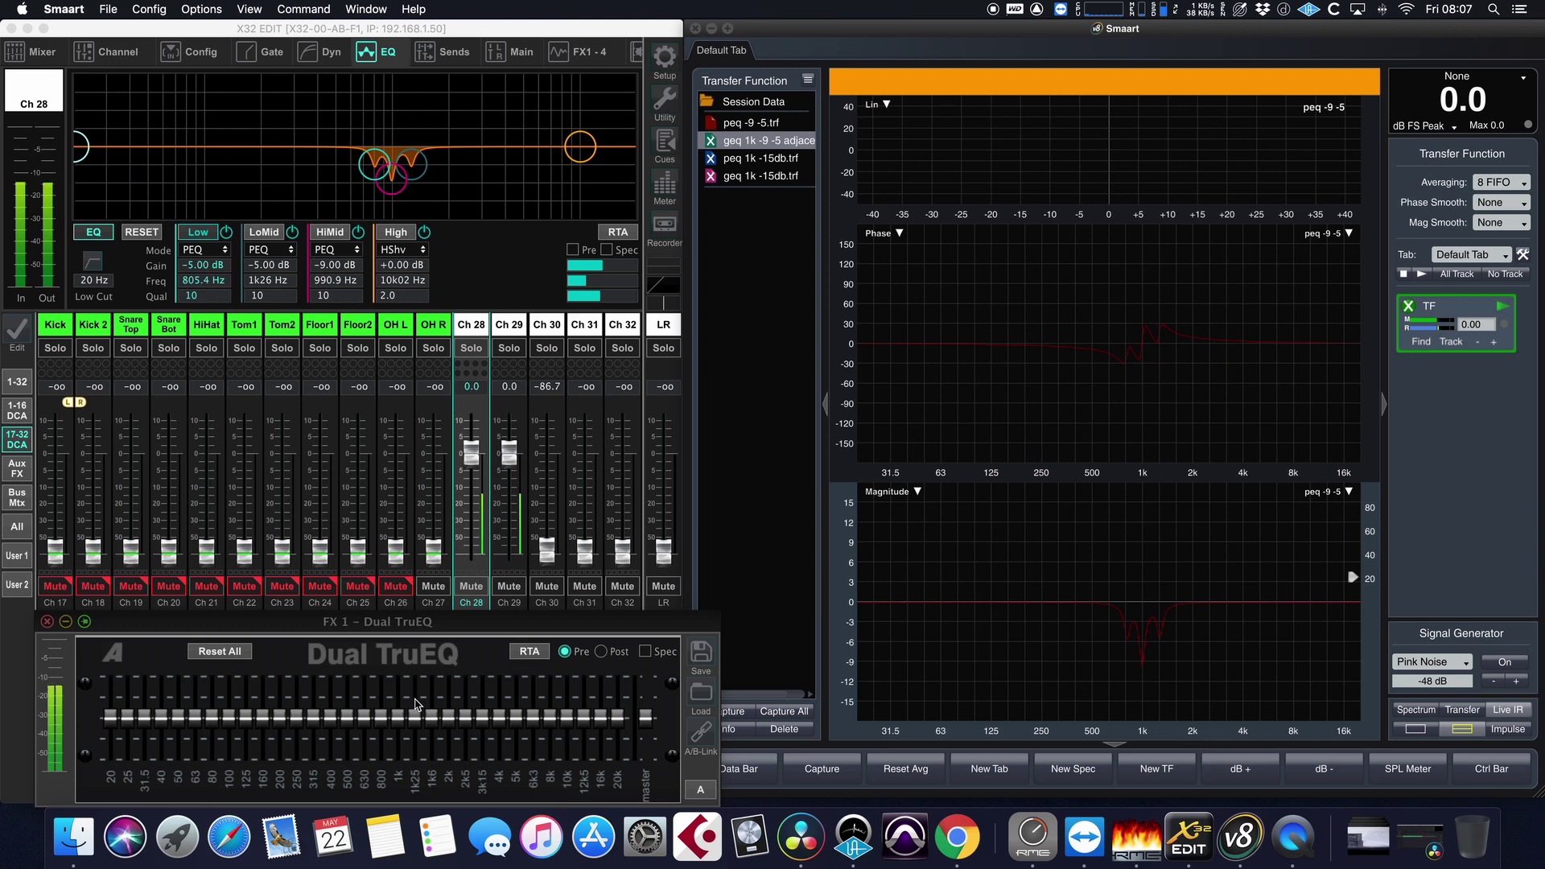
- Hide the peq -9 -5 trace, restore the live TF trace, and switch off Ch 28's HiMid, LoMid and Low bands
click(713, 124)
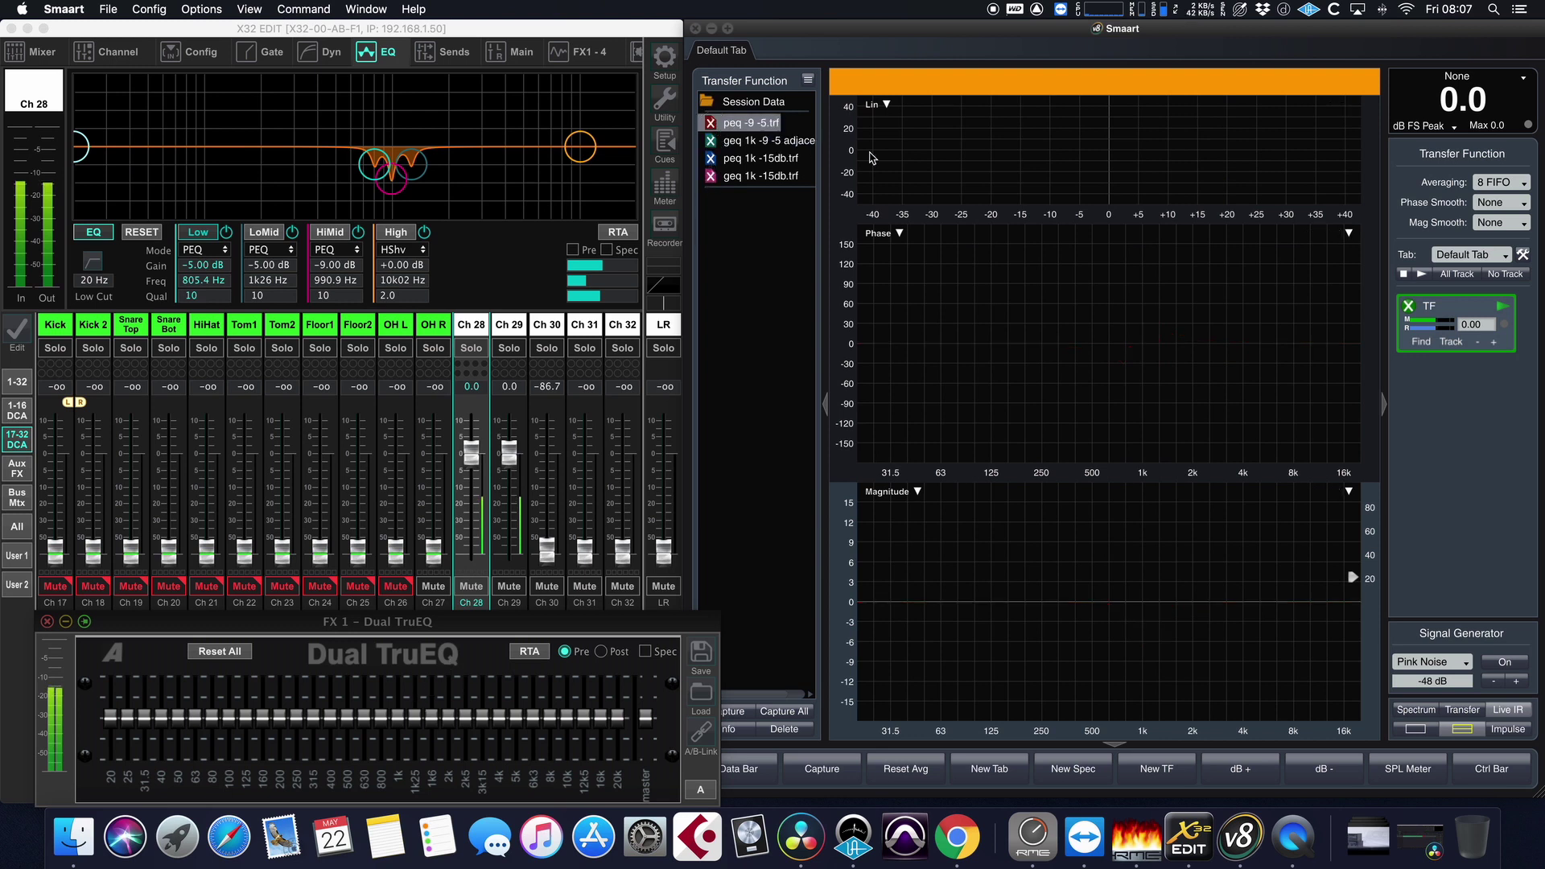
click(1410, 306)
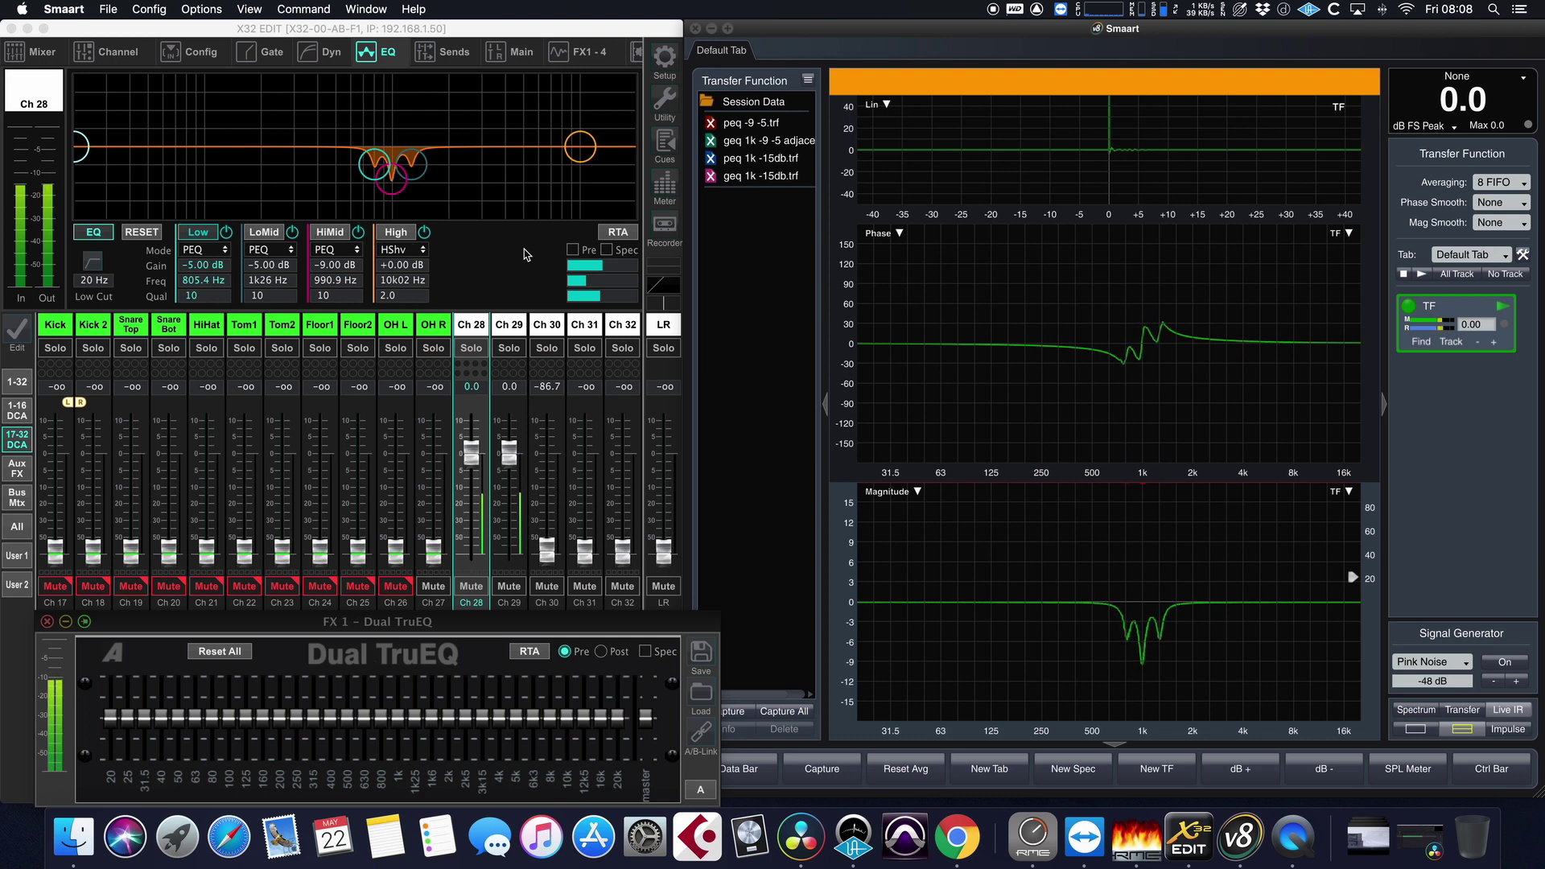
click(360, 233)
click(292, 231)
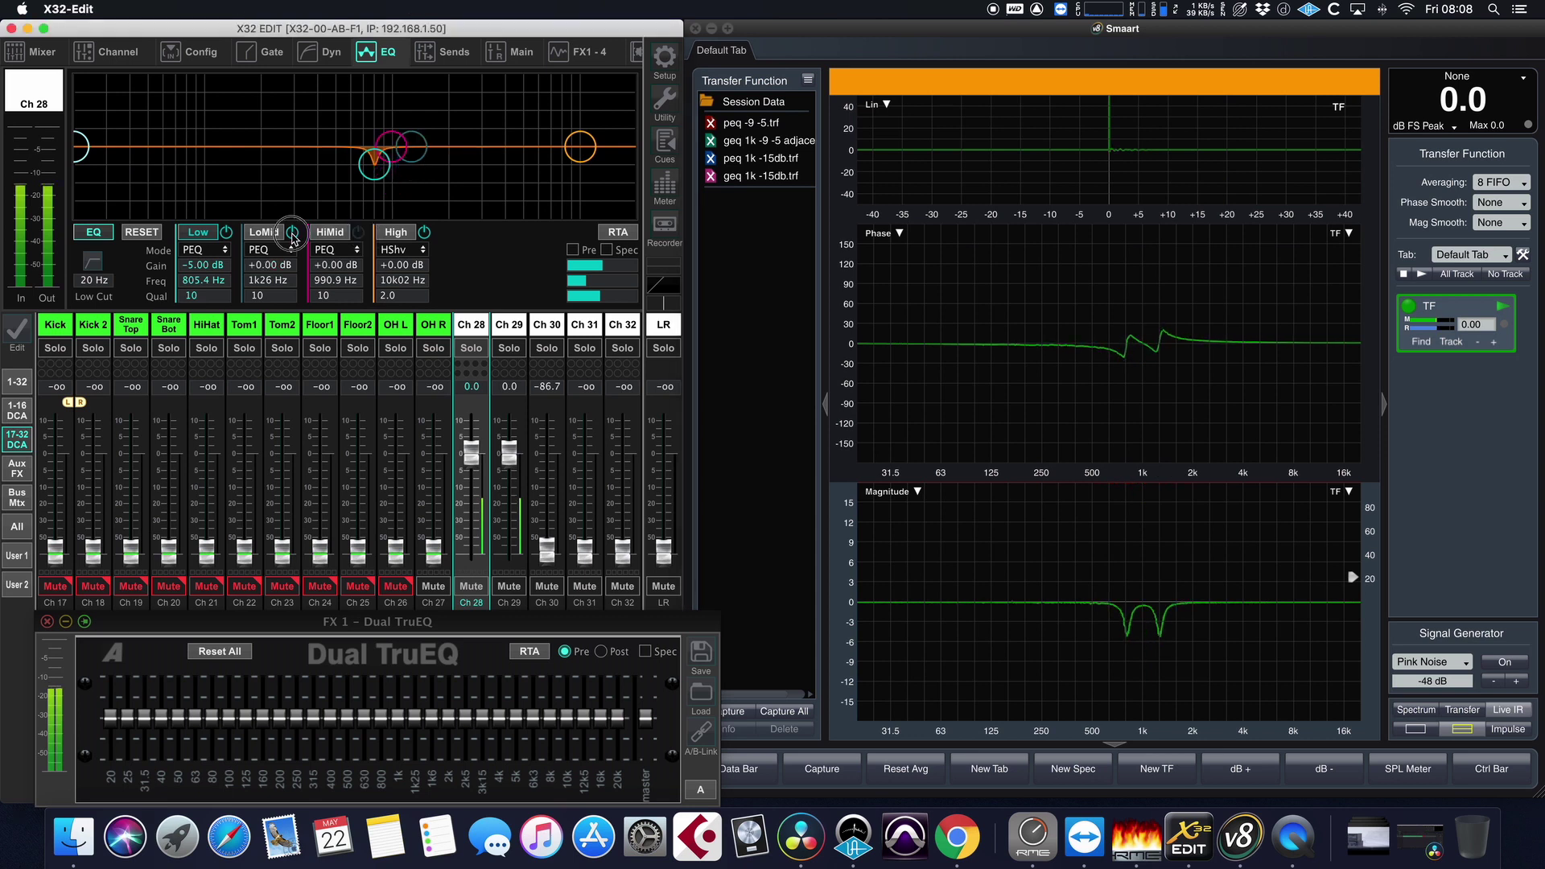
click(226, 231)
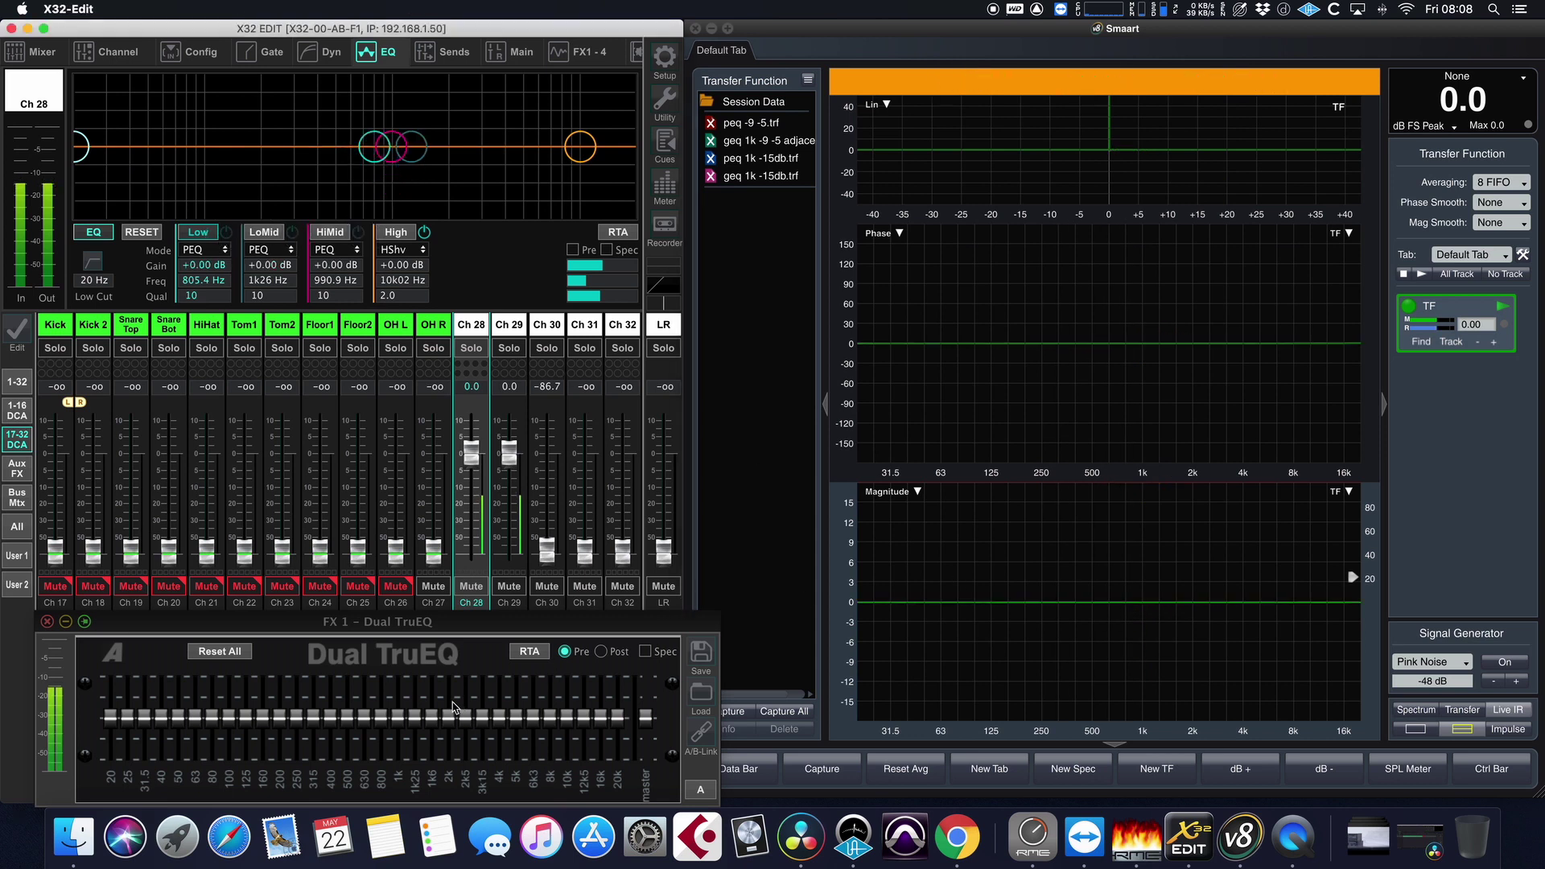
- Pull the Dual TruEQ 1k fader down to about -4 dB, then deeper to -15 dB
drag(398, 722, 405, 778)
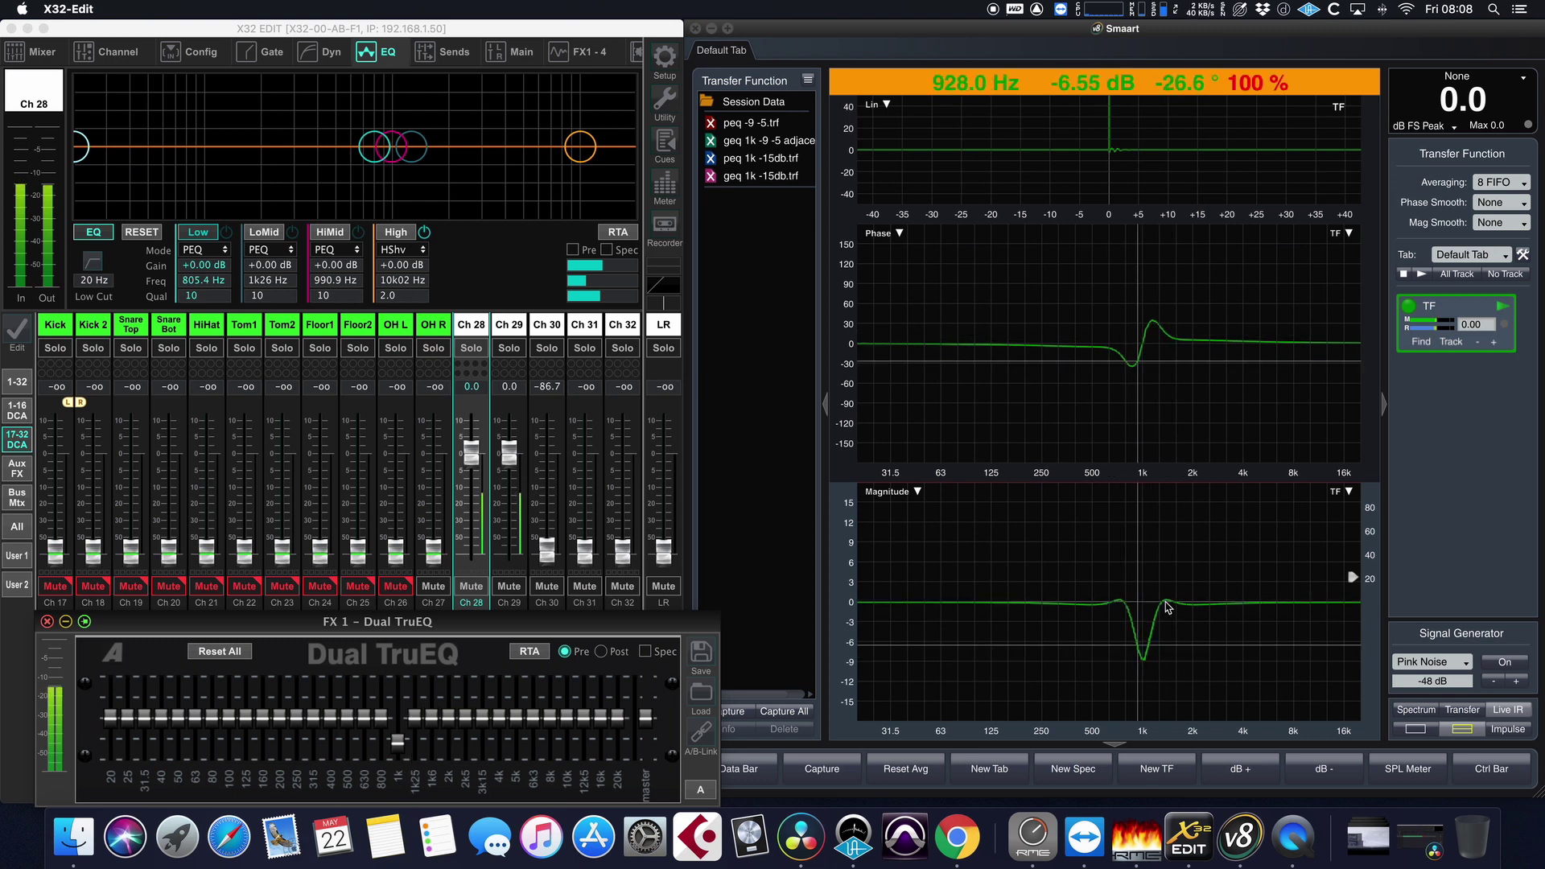
drag(399, 745, 400, 746)
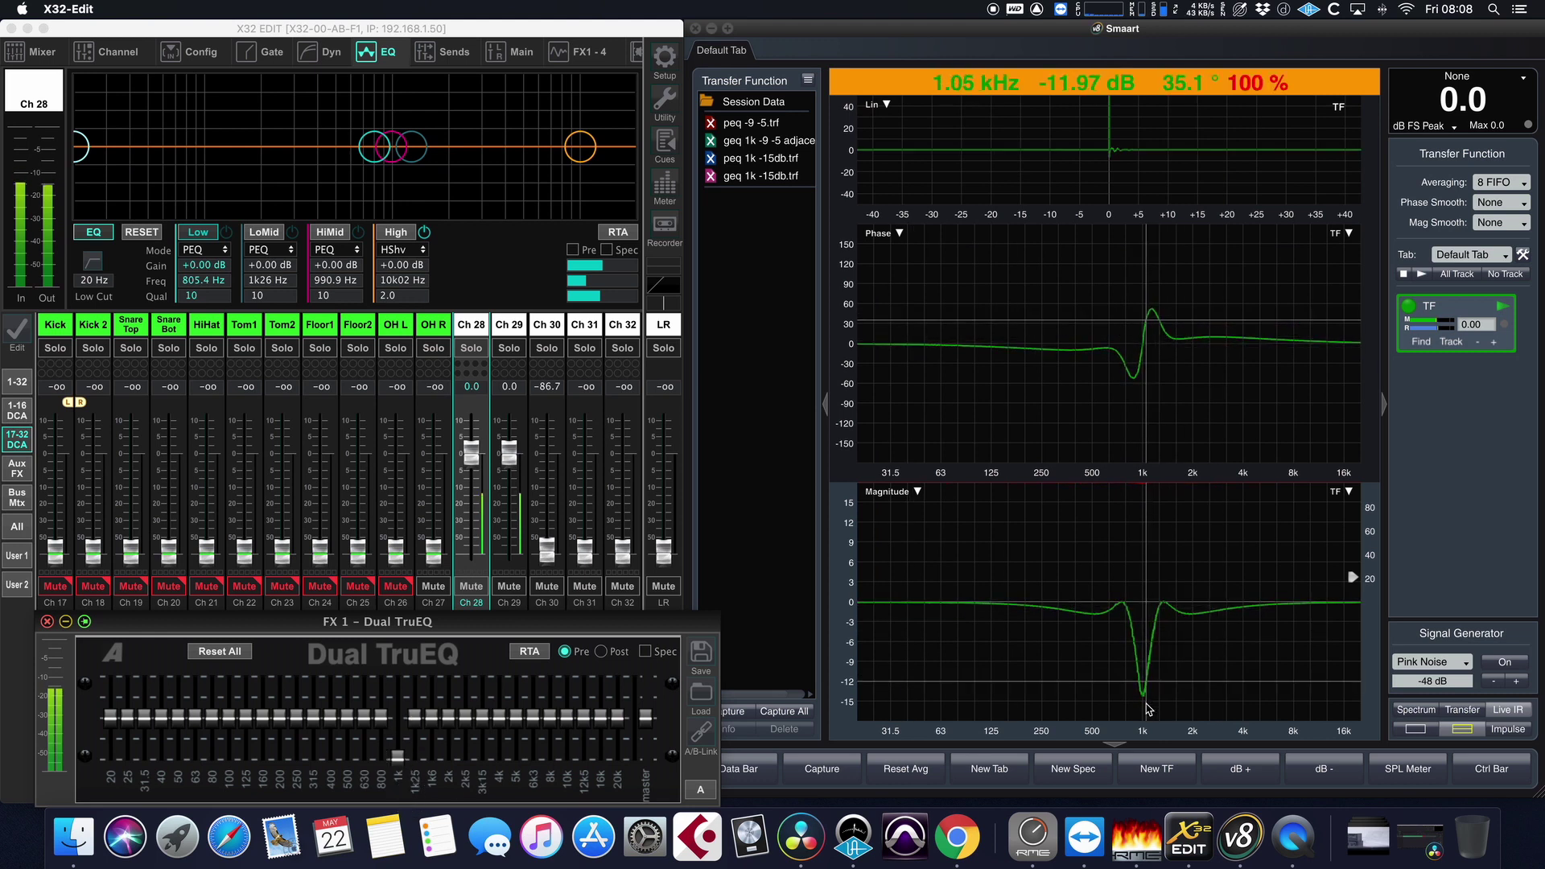
click(711, 176)
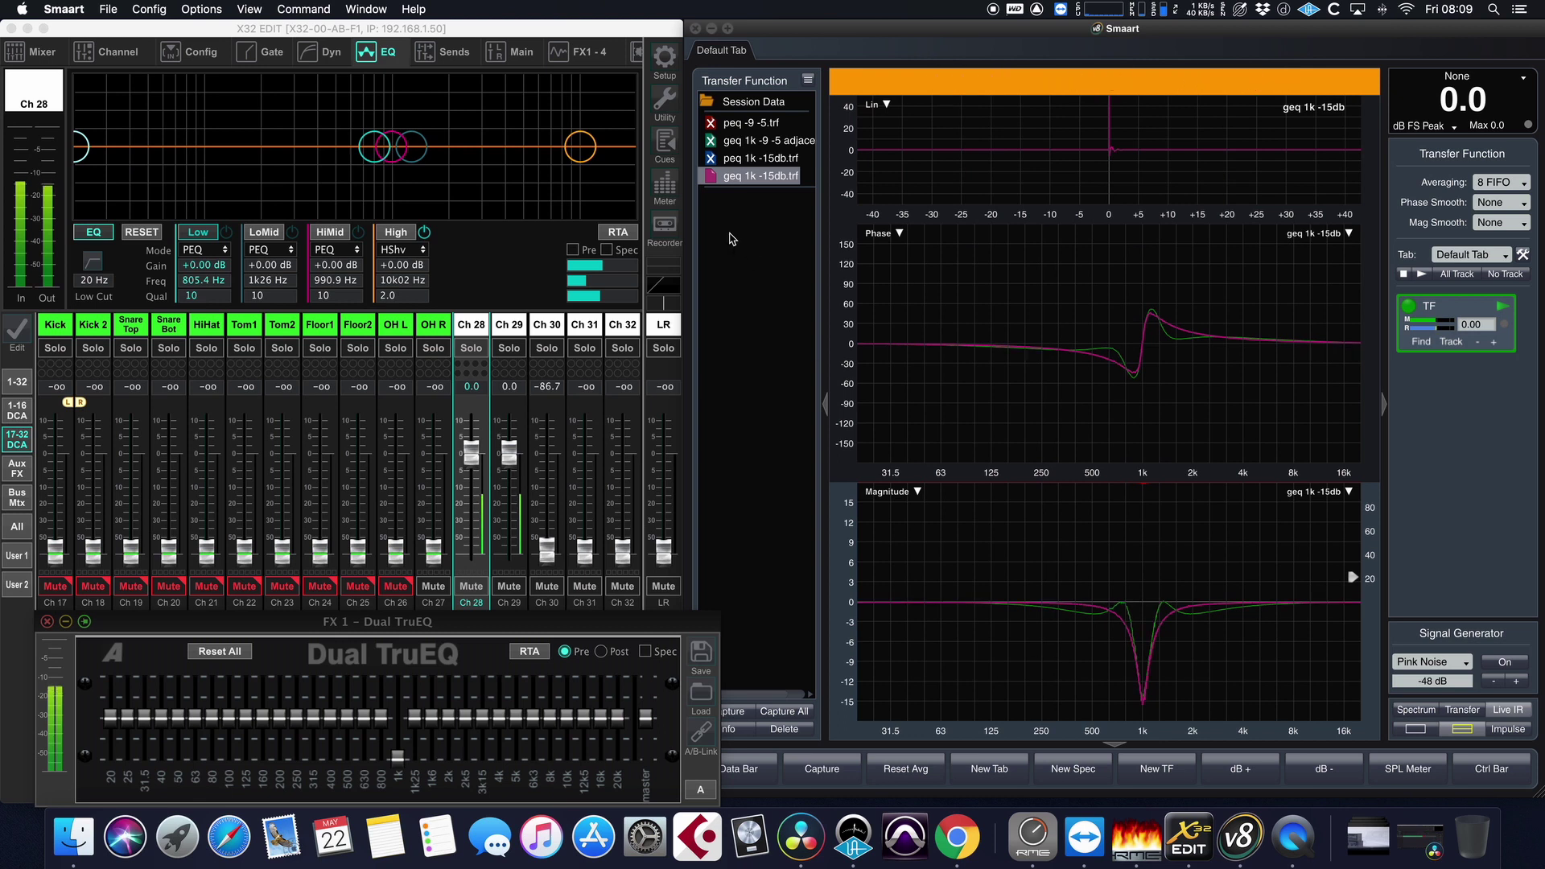
click(712, 175)
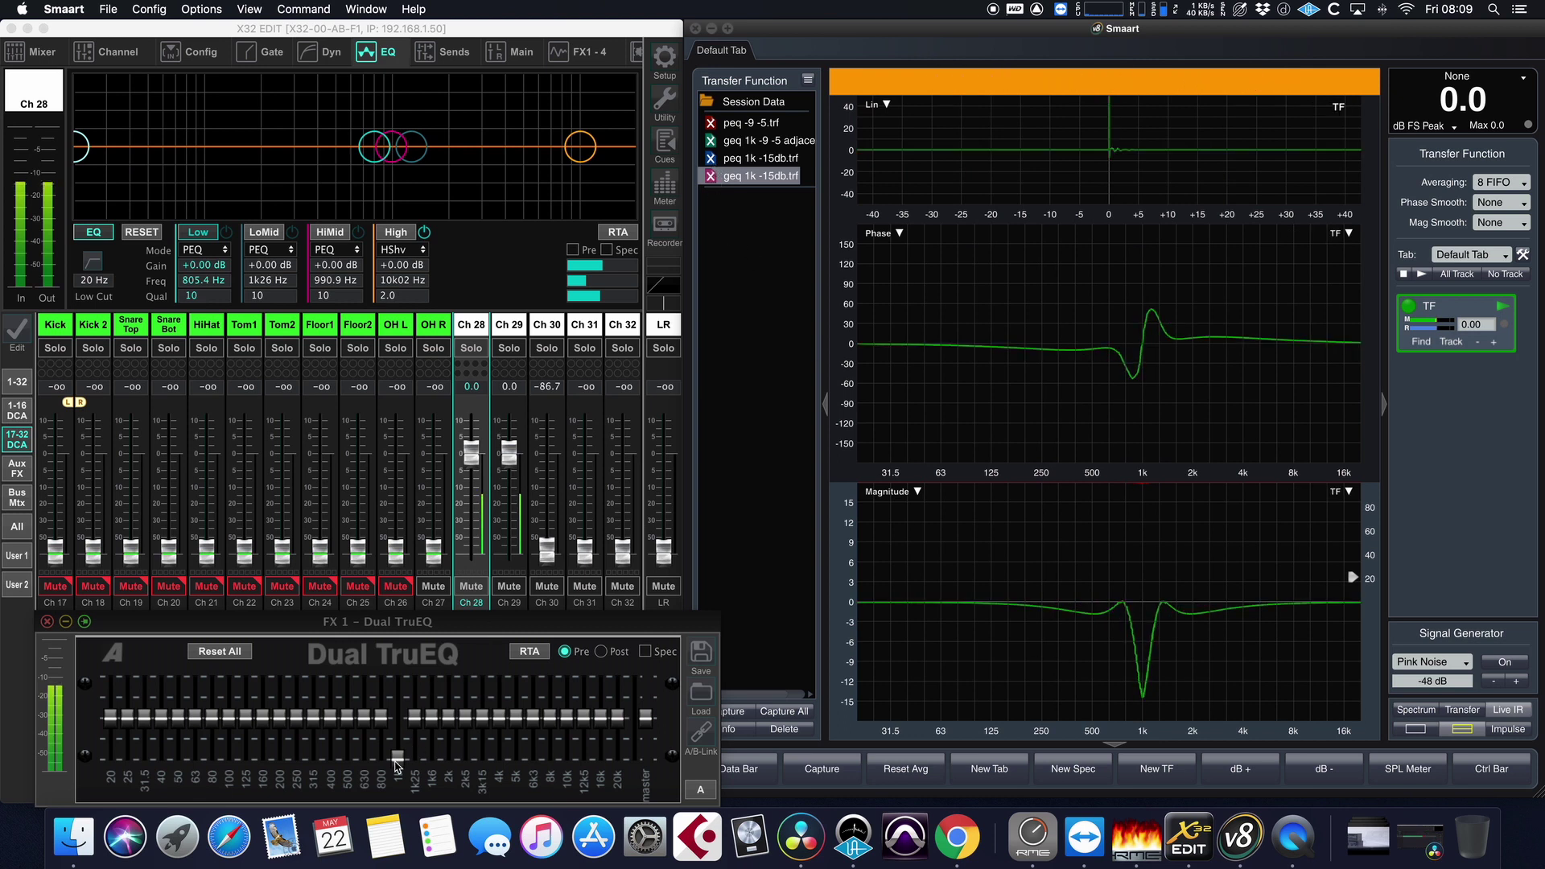
- Raise the TruEQ 1k band to -12 dB and overlay the 'geq 1k -9 -5 adjacent' trace for comparison
mouse_move(398, 756)
mouse_down()
mouse_move(381, 729)
mouse_move(380, 754)
mouse_move(413, 731)
mouse_move(413, 757)
mouse_up()
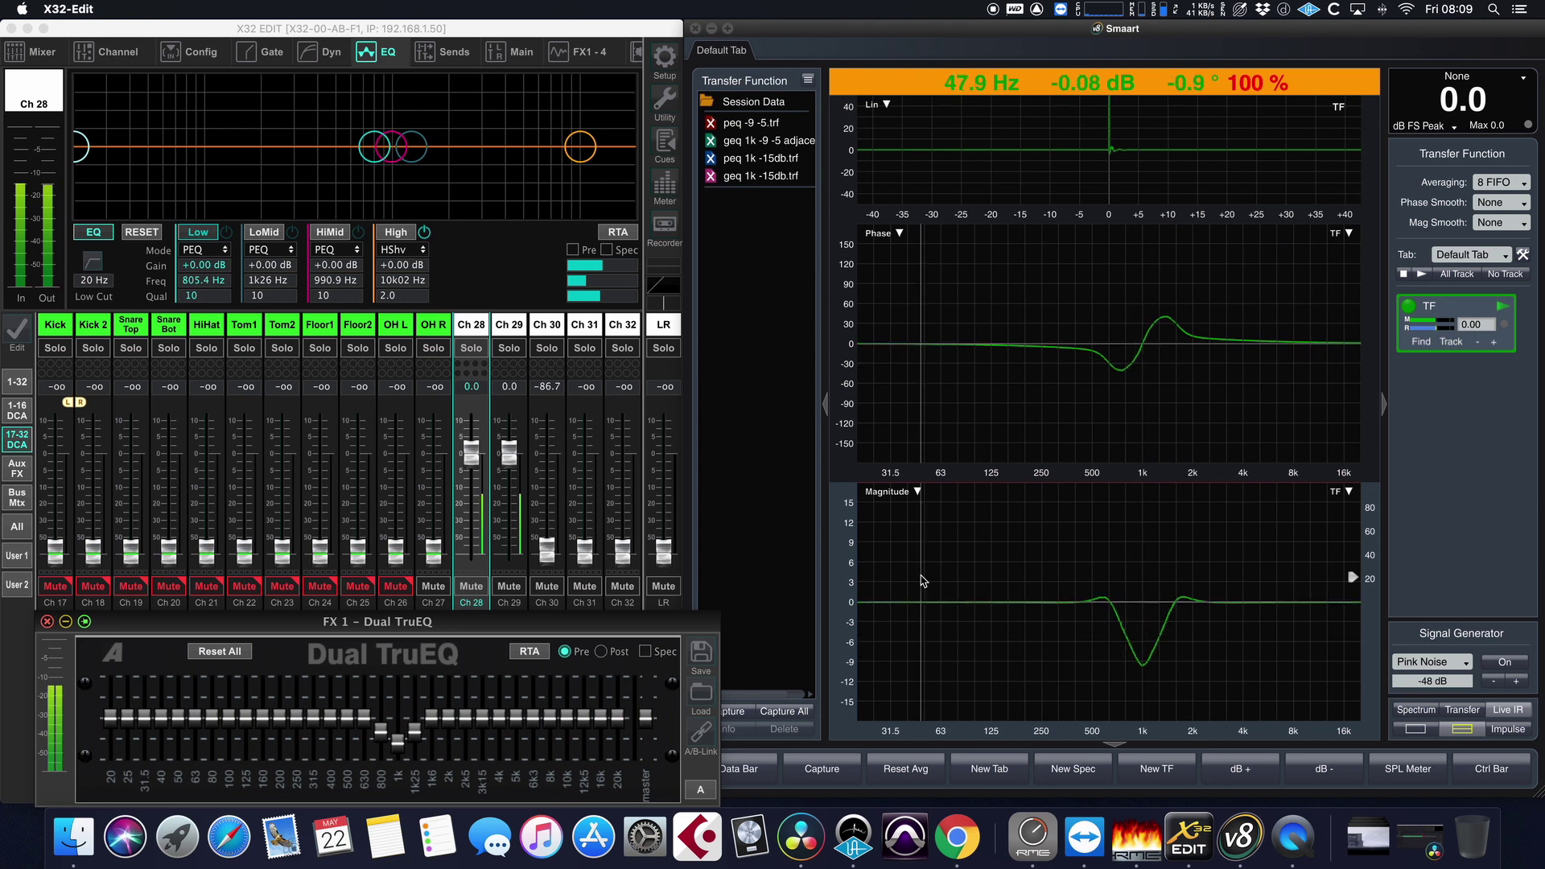
click(710, 145)
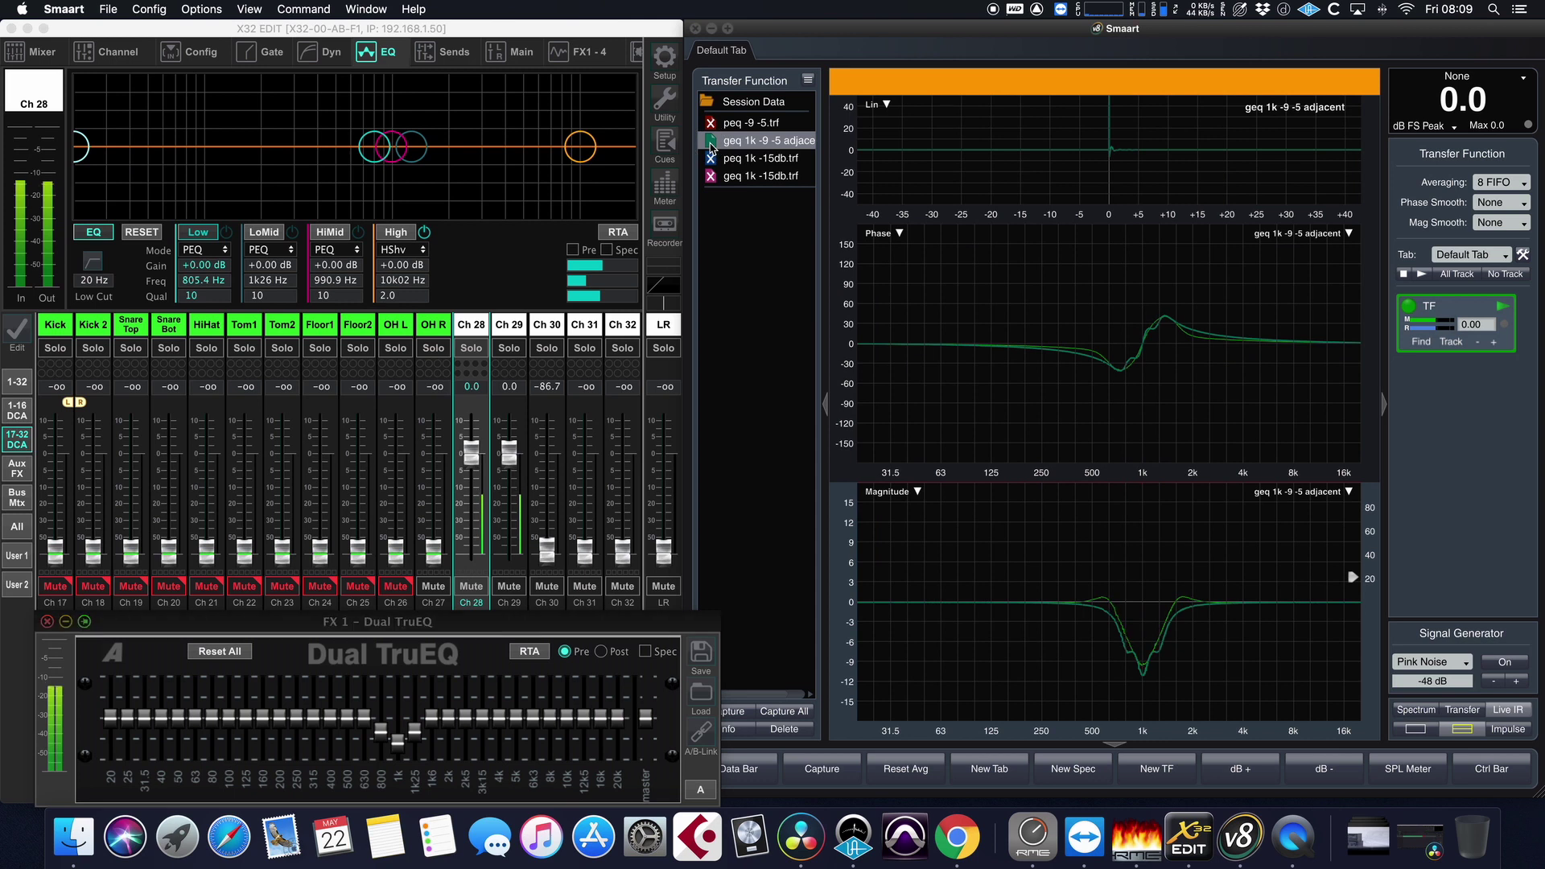
- Hide the 'geq 1k -9 -5 adjacent' trace in Smaart's Session Data
click(710, 143)
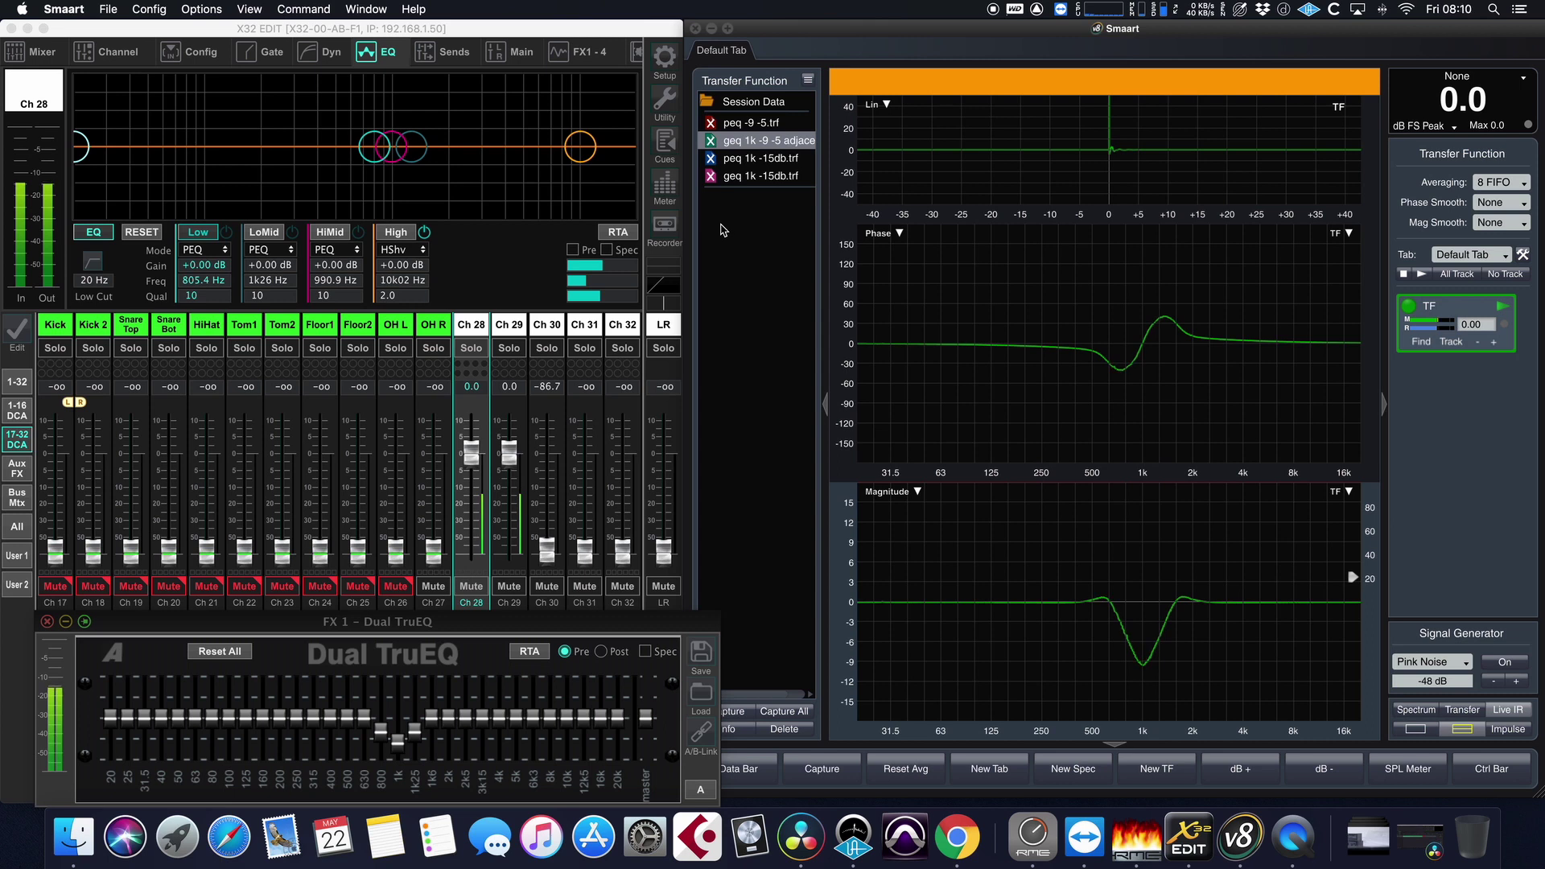
click(711, 123)
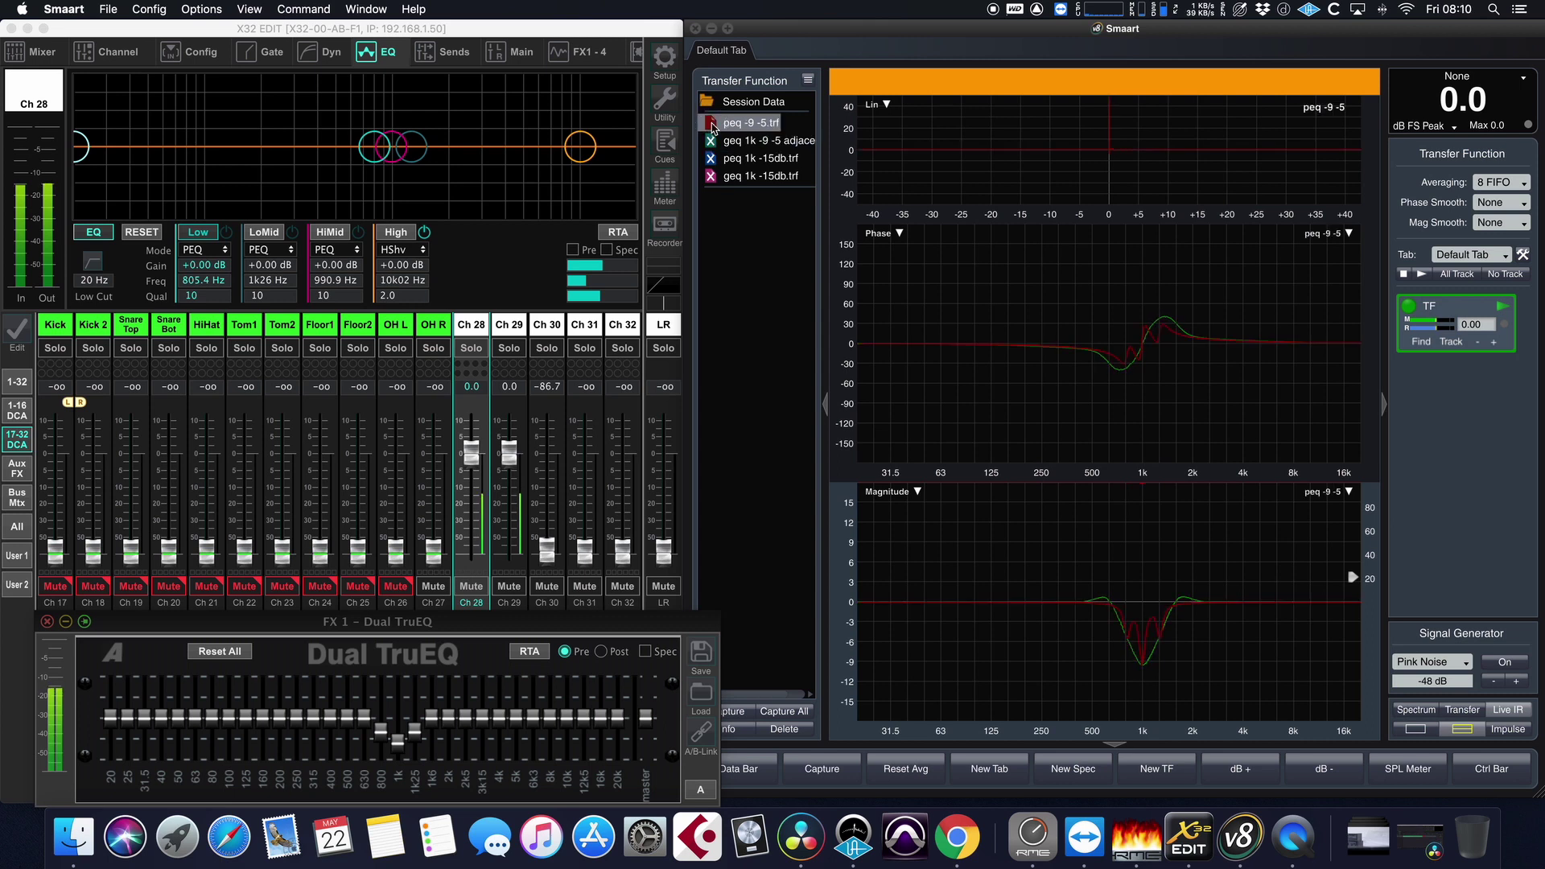